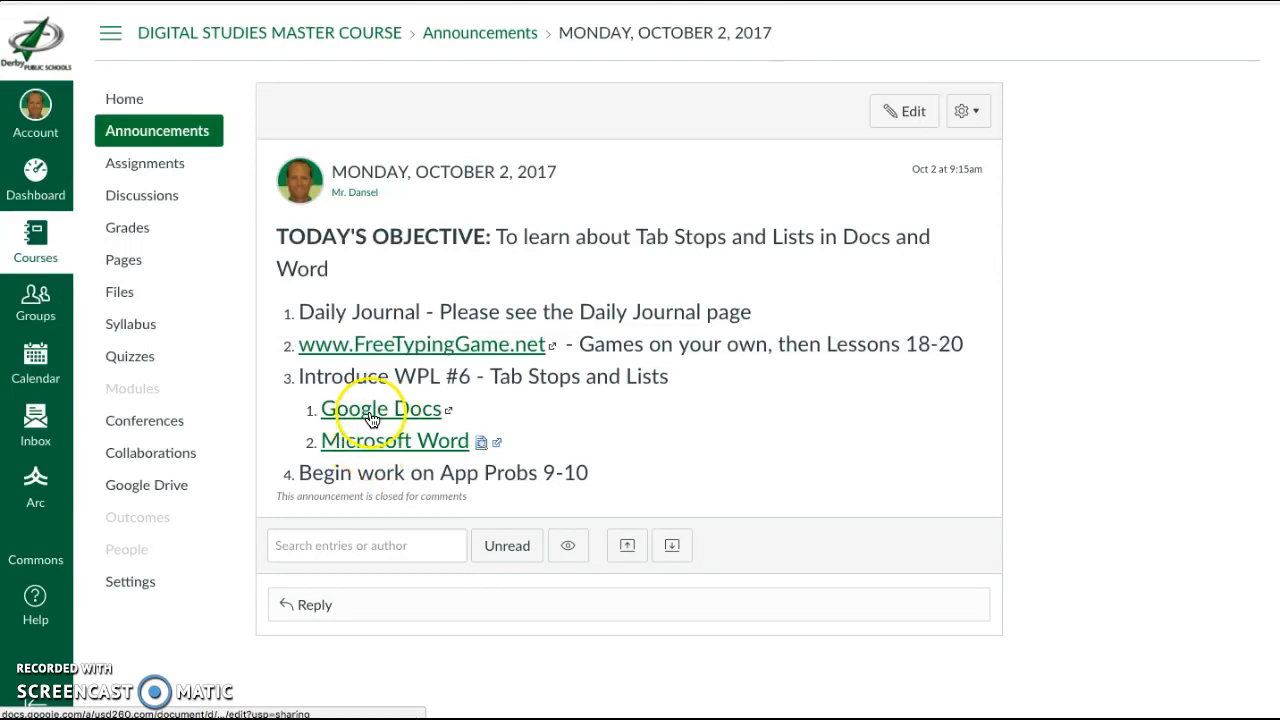
# Open the Google Docs practice document linked under WPL #6 in the course announcement
pyautogui.click(372, 414)
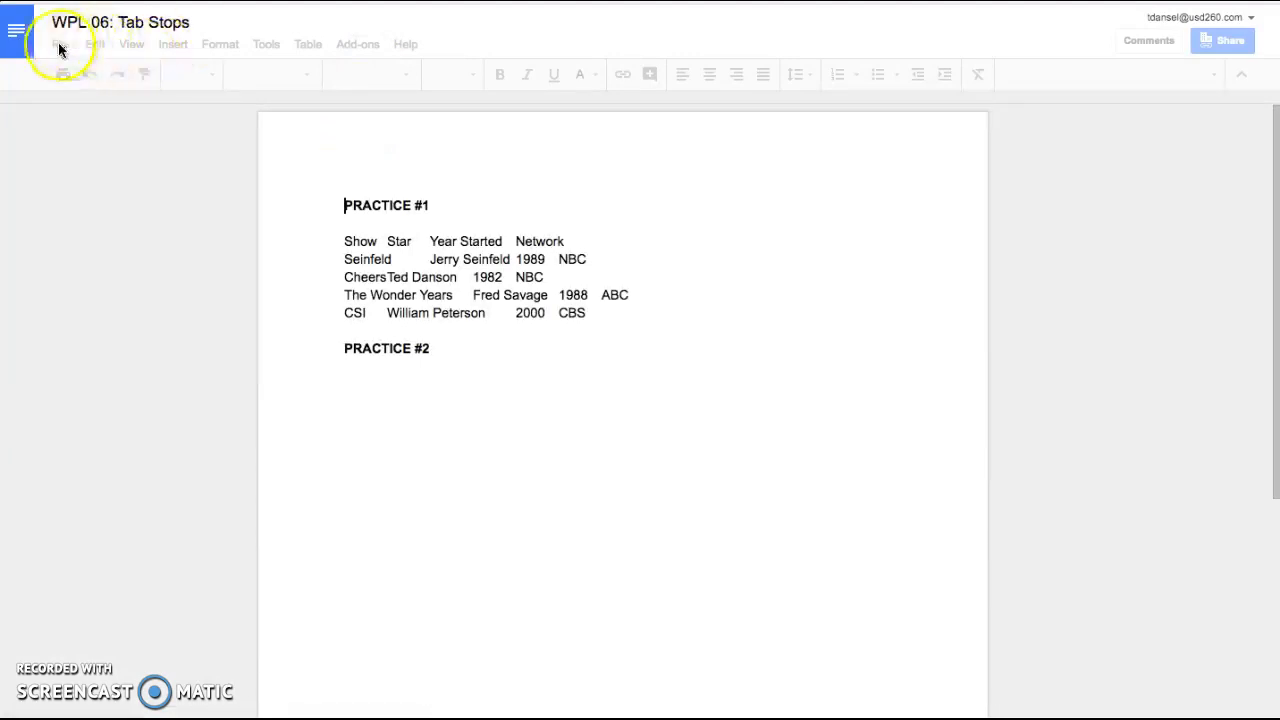
pyautogui.click(60, 44)
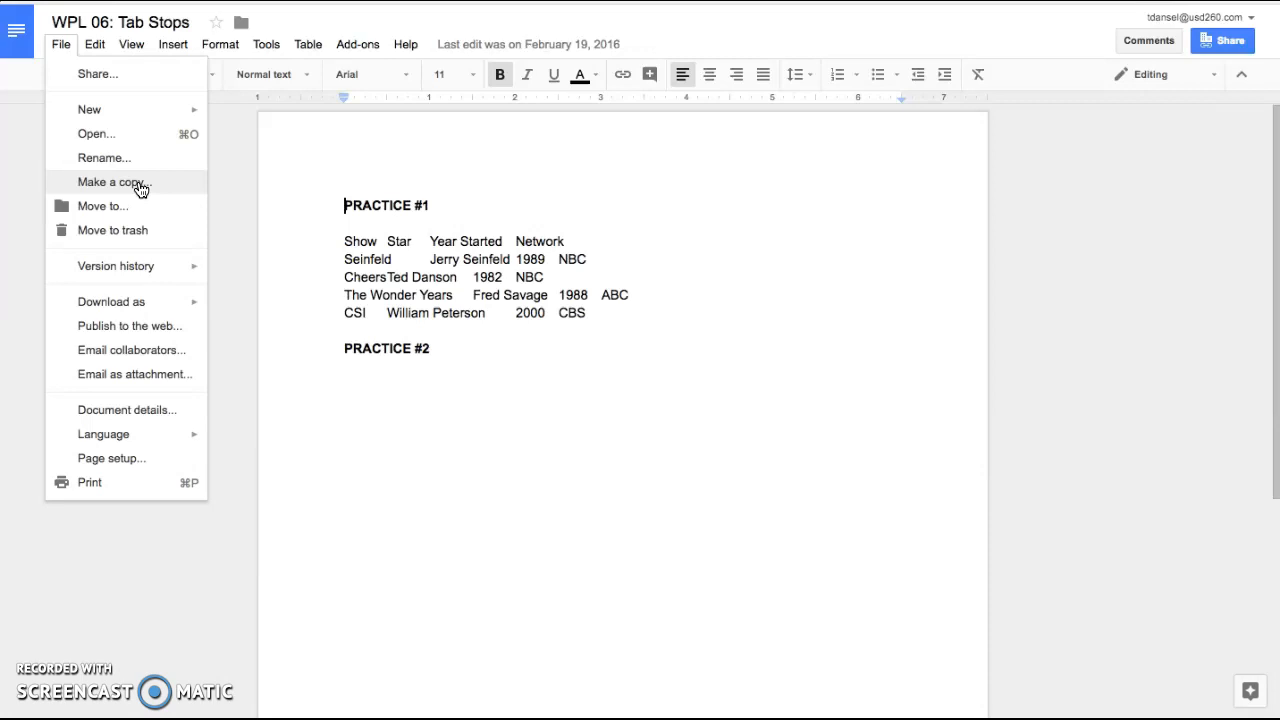
pyautogui.click(60, 44)
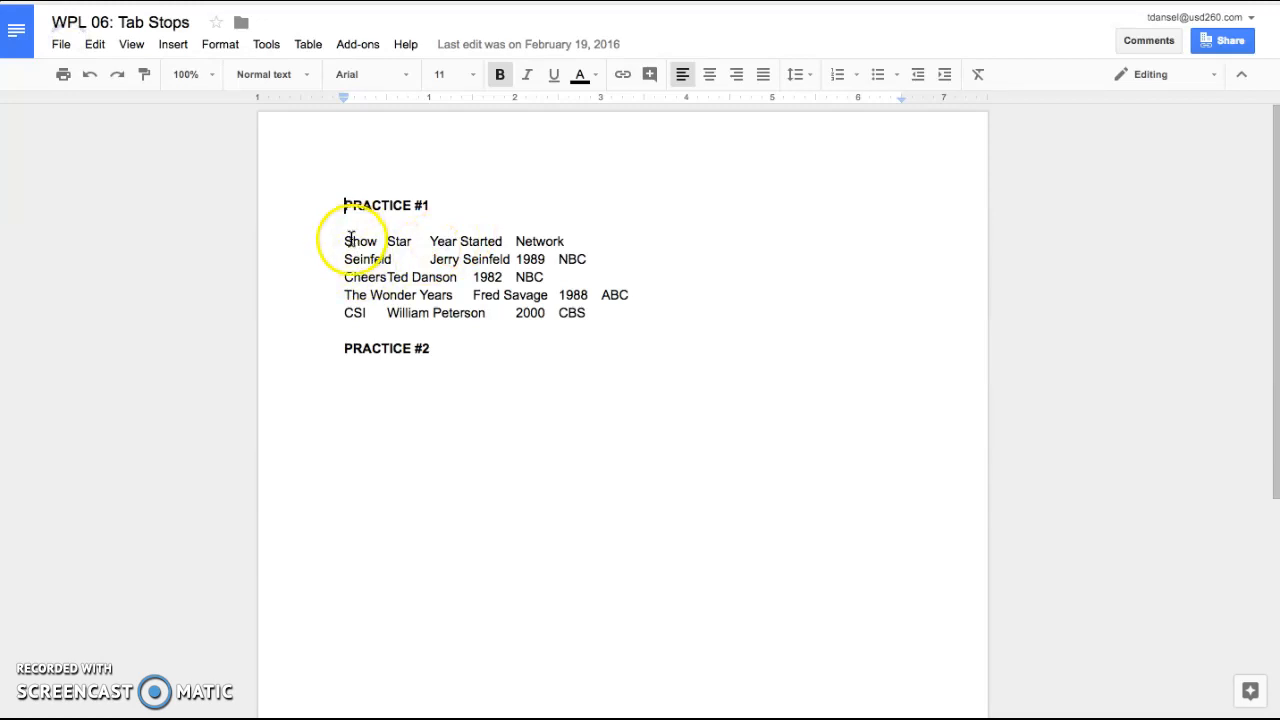
# Add a left tab stop at 2 inches, a center one at 4 and a right one at 6 to all the Practice #1 rows
pyautogui.moveTo(344, 241); pyautogui.dragTo(593, 313)
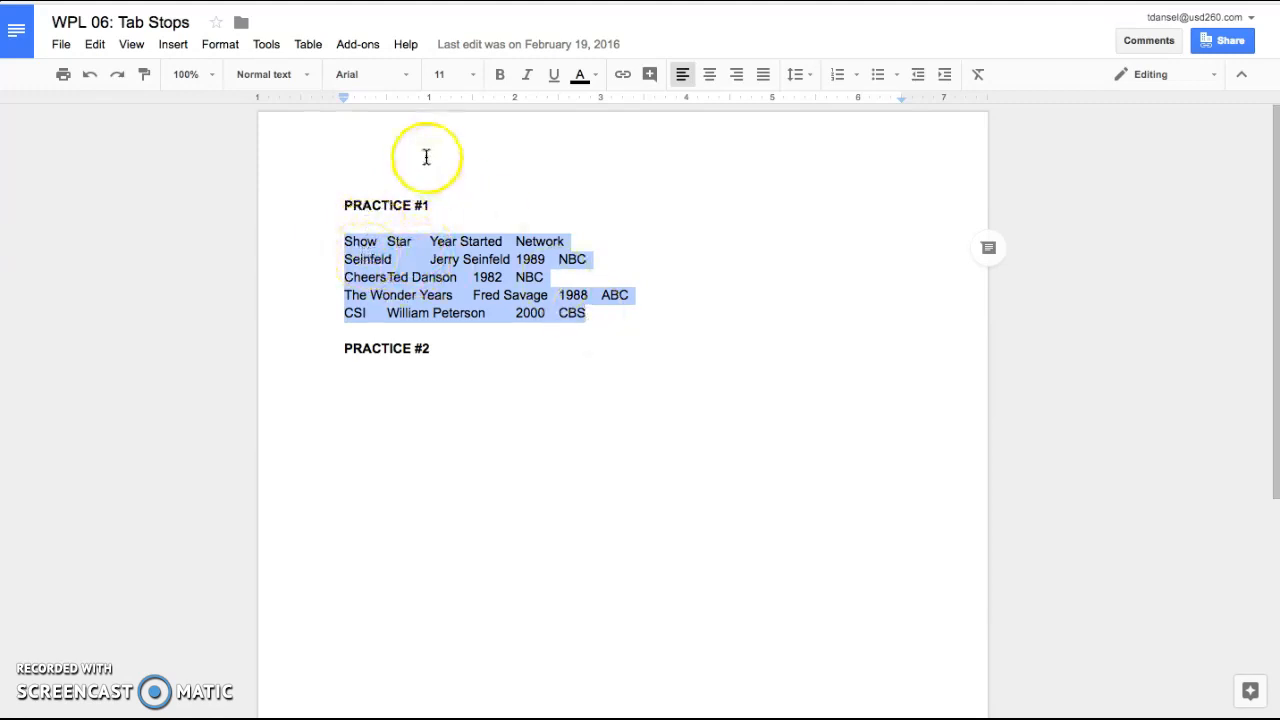
pyautogui.click(515, 100)
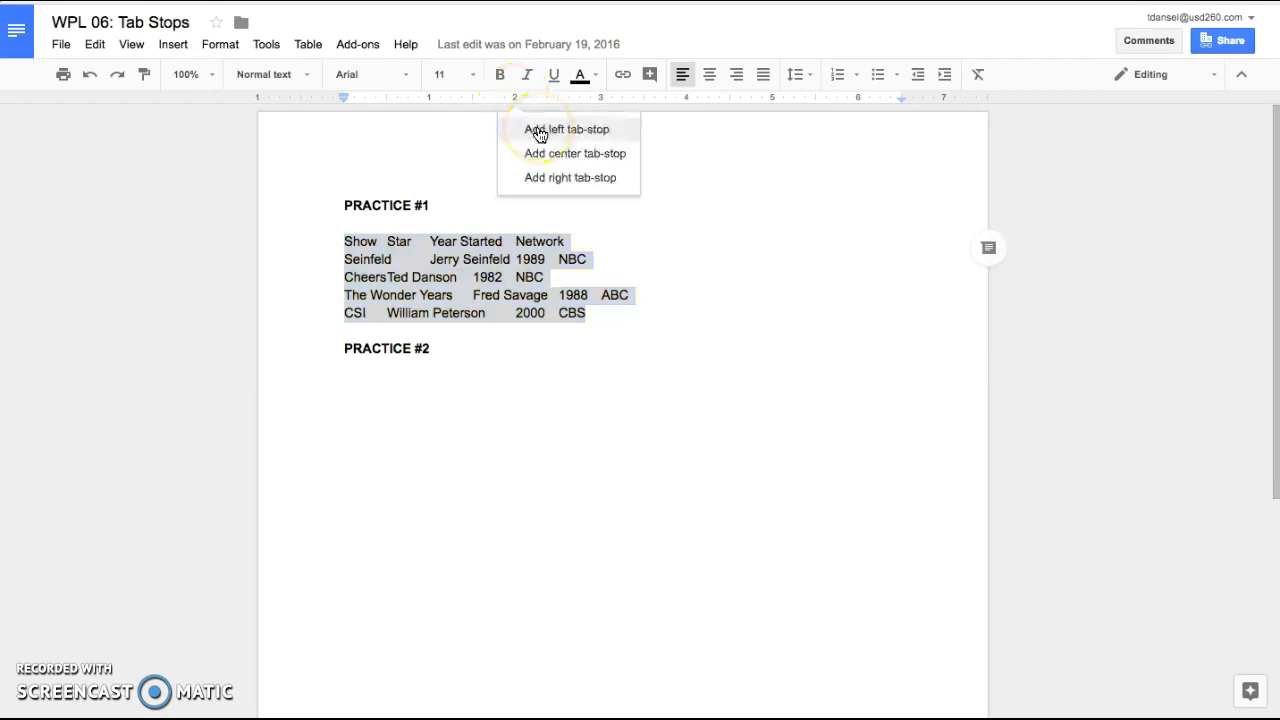
pyautogui.click(538, 131)
pyautogui.click(686, 99)
pyautogui.click(720, 154)
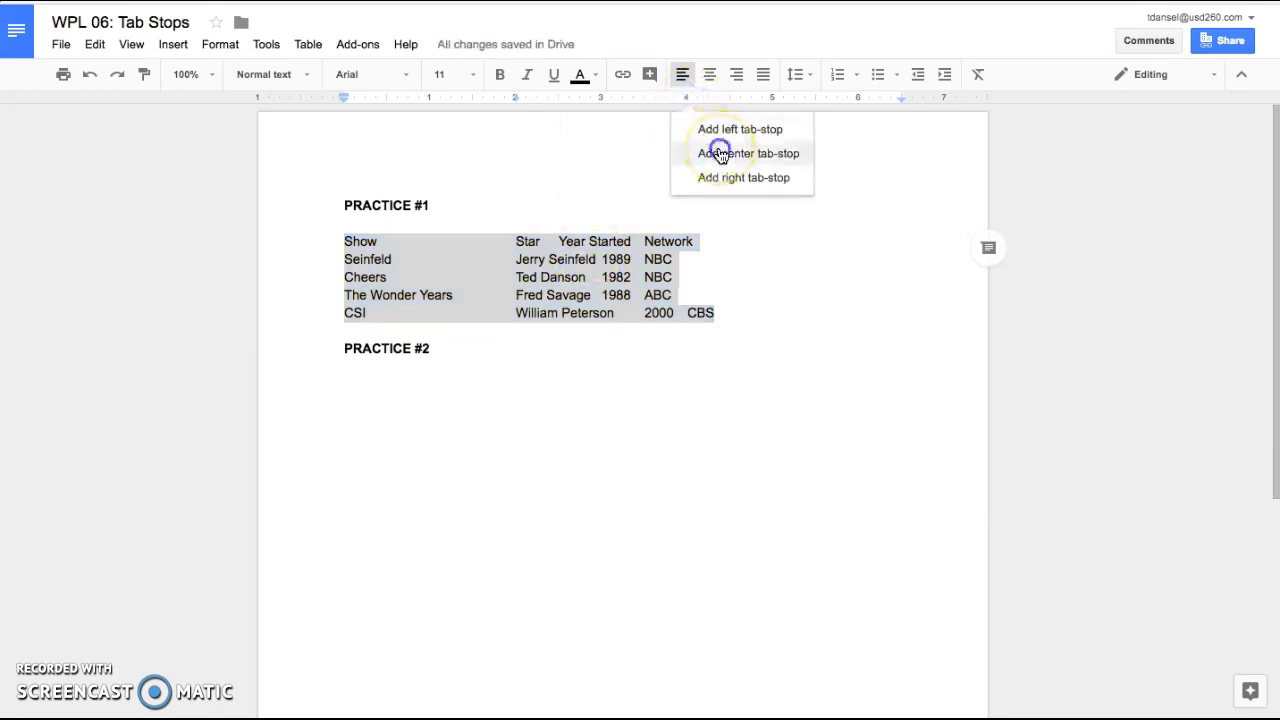
pyautogui.click(860, 99)
pyautogui.click(892, 175)
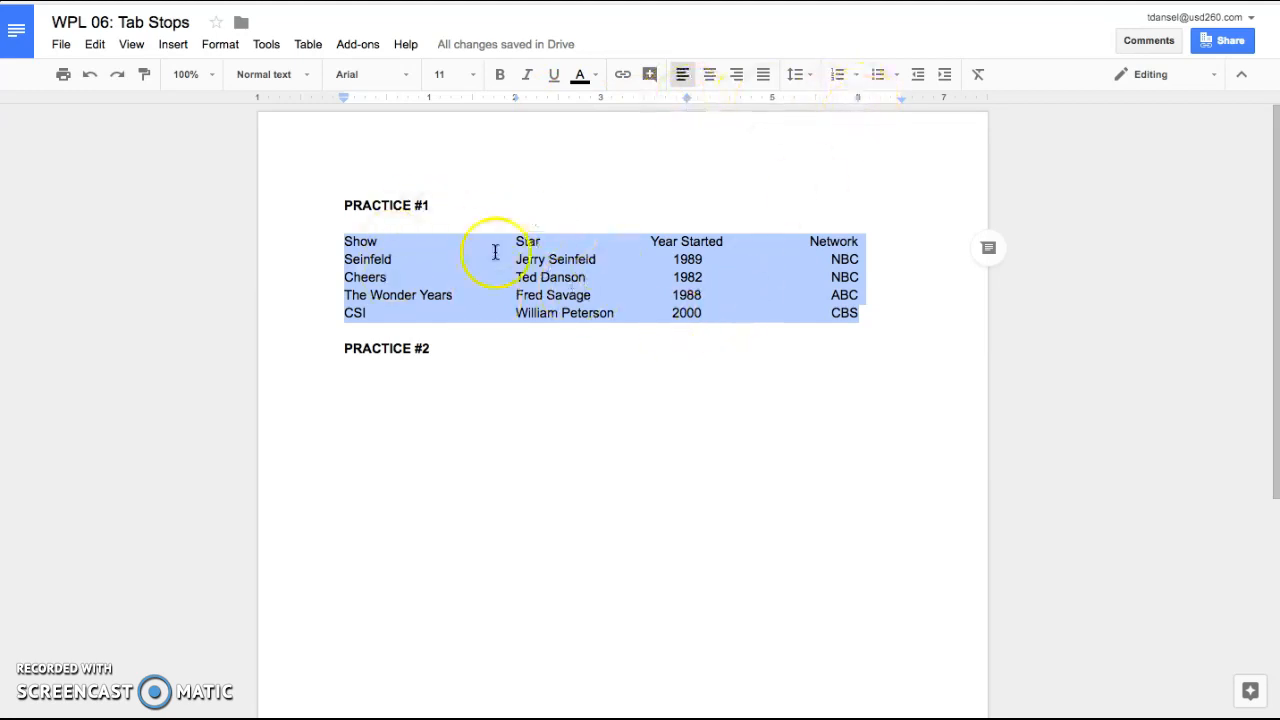
# On the blank line under Practice #2, add a left tab stop at 1 inch, center at 3 and right at 5
pyautogui.click(360, 380)
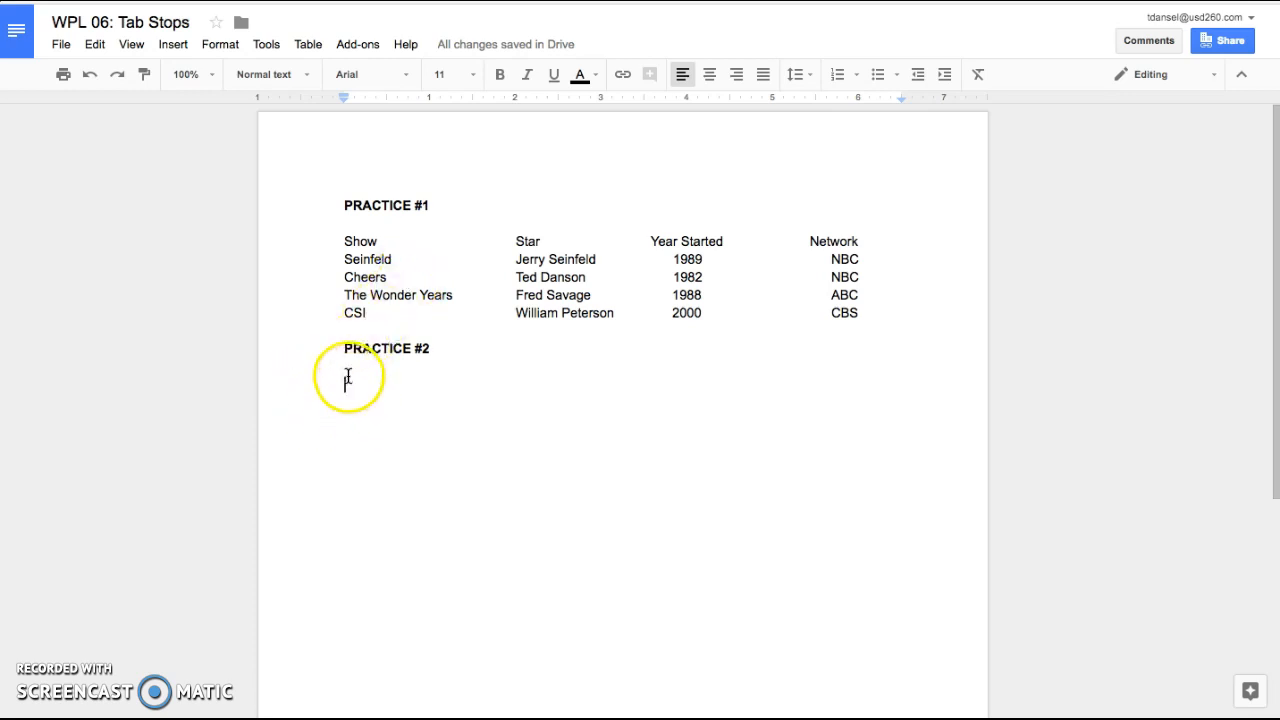
pyautogui.click(429, 97)
pyautogui.click(448, 128)
pyautogui.click(600, 97)
pyautogui.click(629, 151)
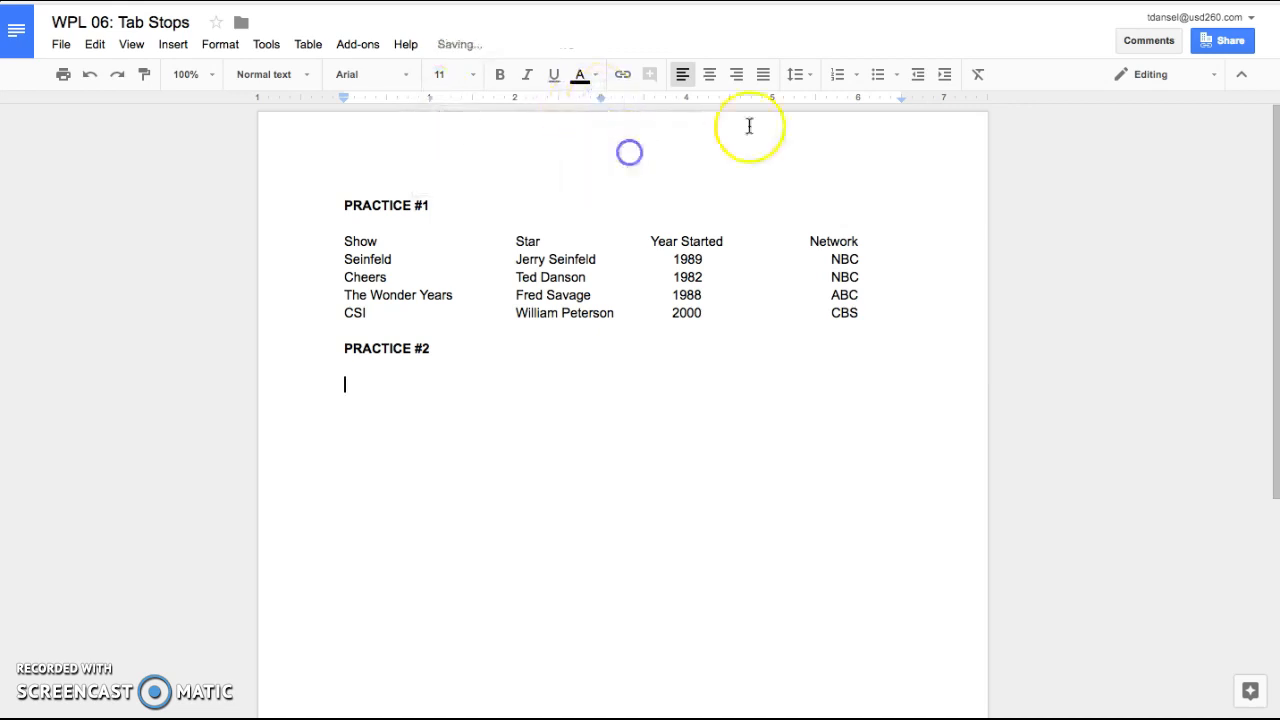
pyautogui.click(775, 98)
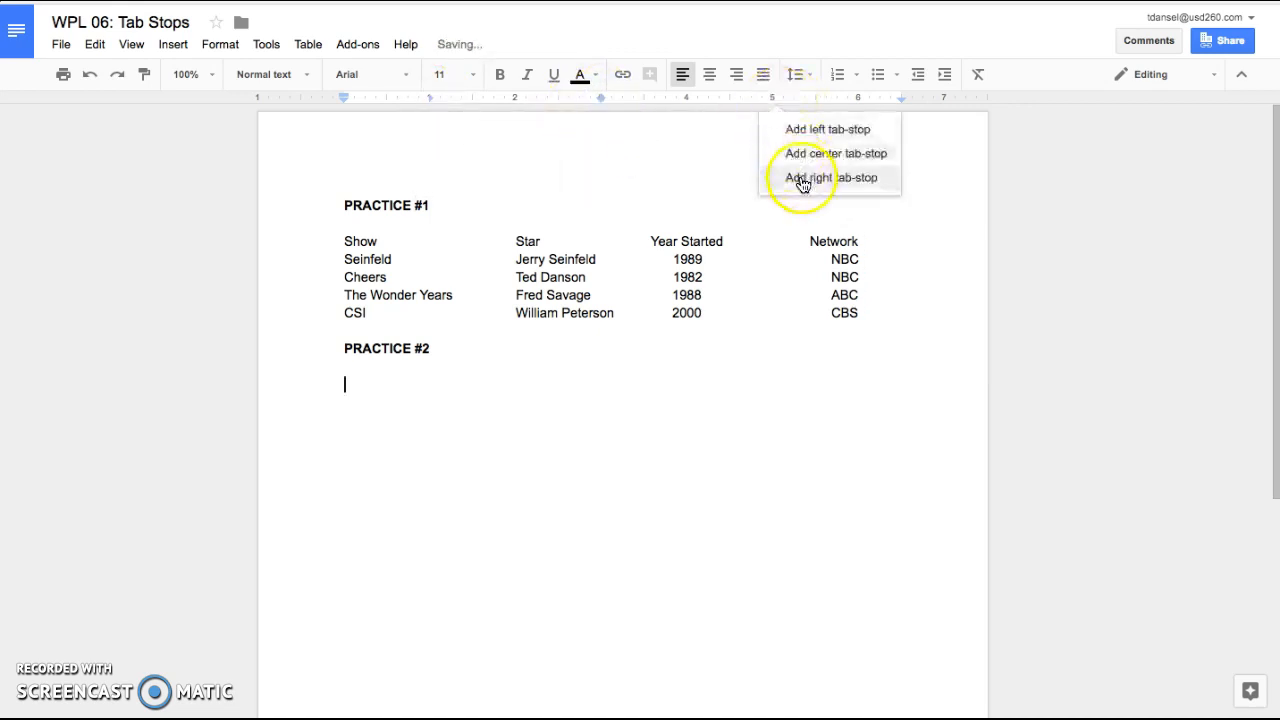
pyautogui.click(803, 180)
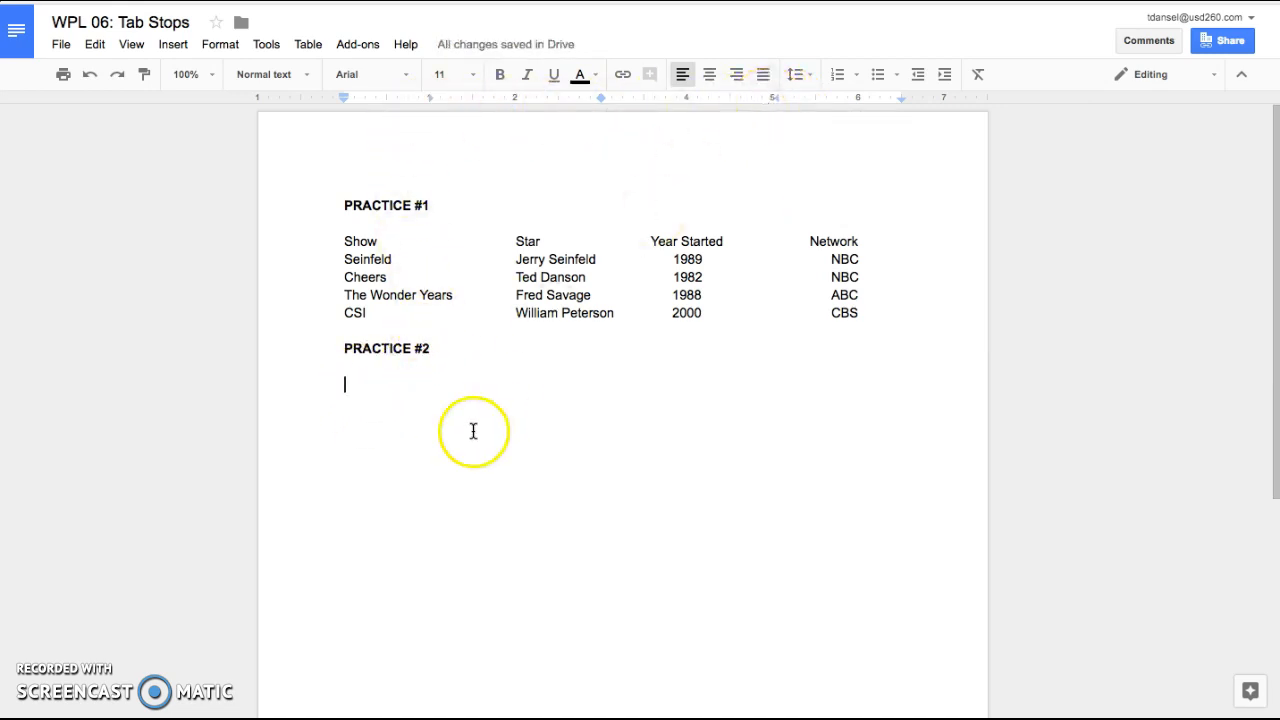
# Enter the tabbed header row under Practice #2 with the headings Name, Age and City of Birth
pyautogui.press('Tab')
pyautogui.write('NameAGe')
pyautogui.press('BackSpace')
pyautogui.press('BackSpace')
pyautogui.write('ge')
pyautogui.press('Tab')
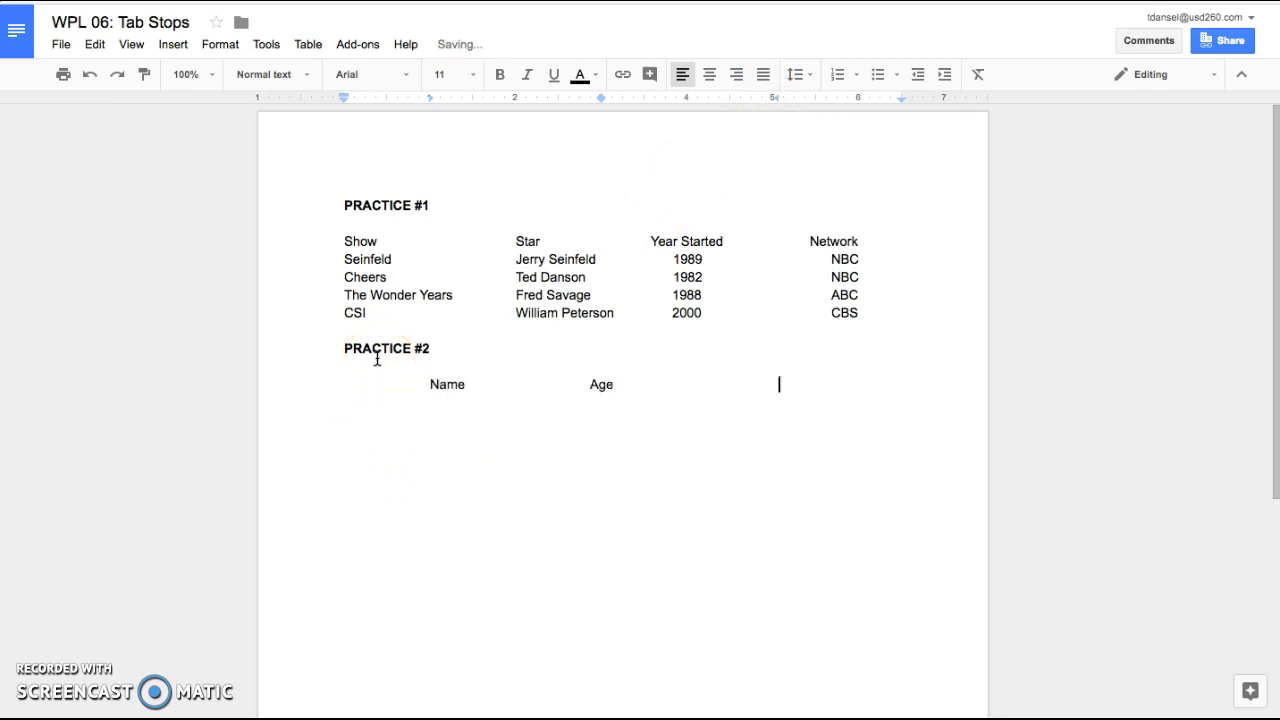
pyautogui.write('City of Birth')
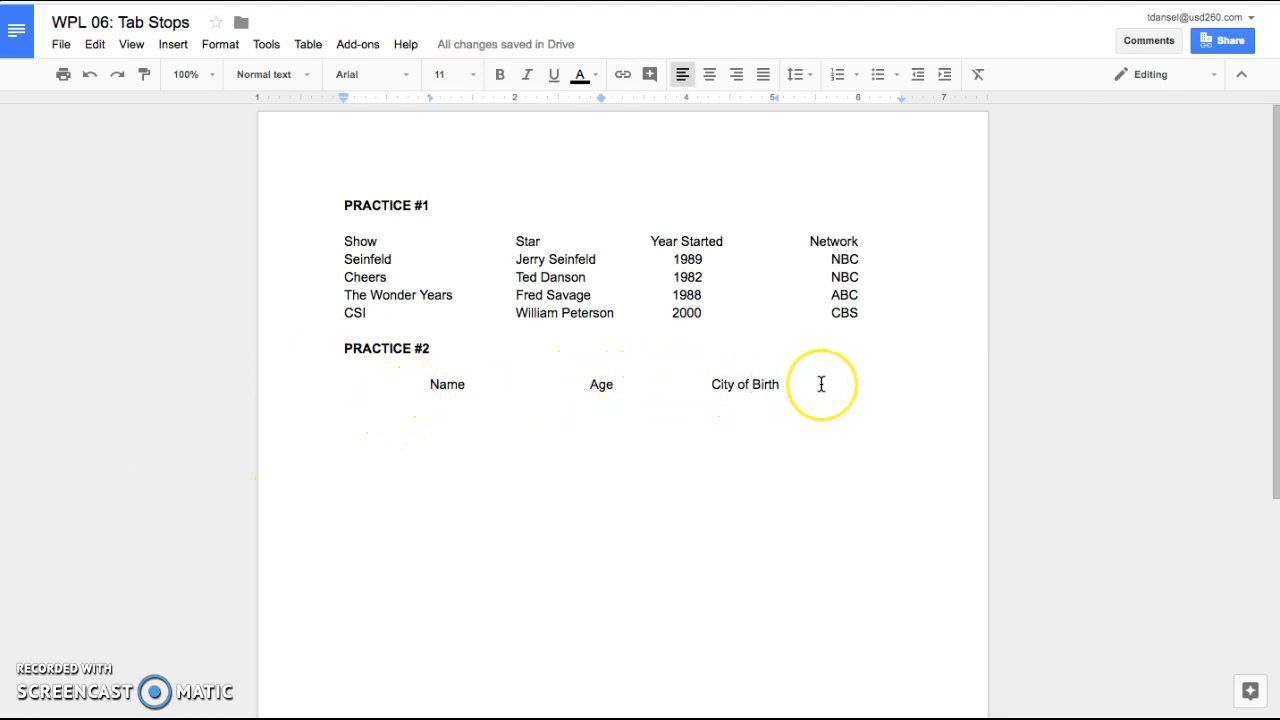
pyautogui.press('Return')
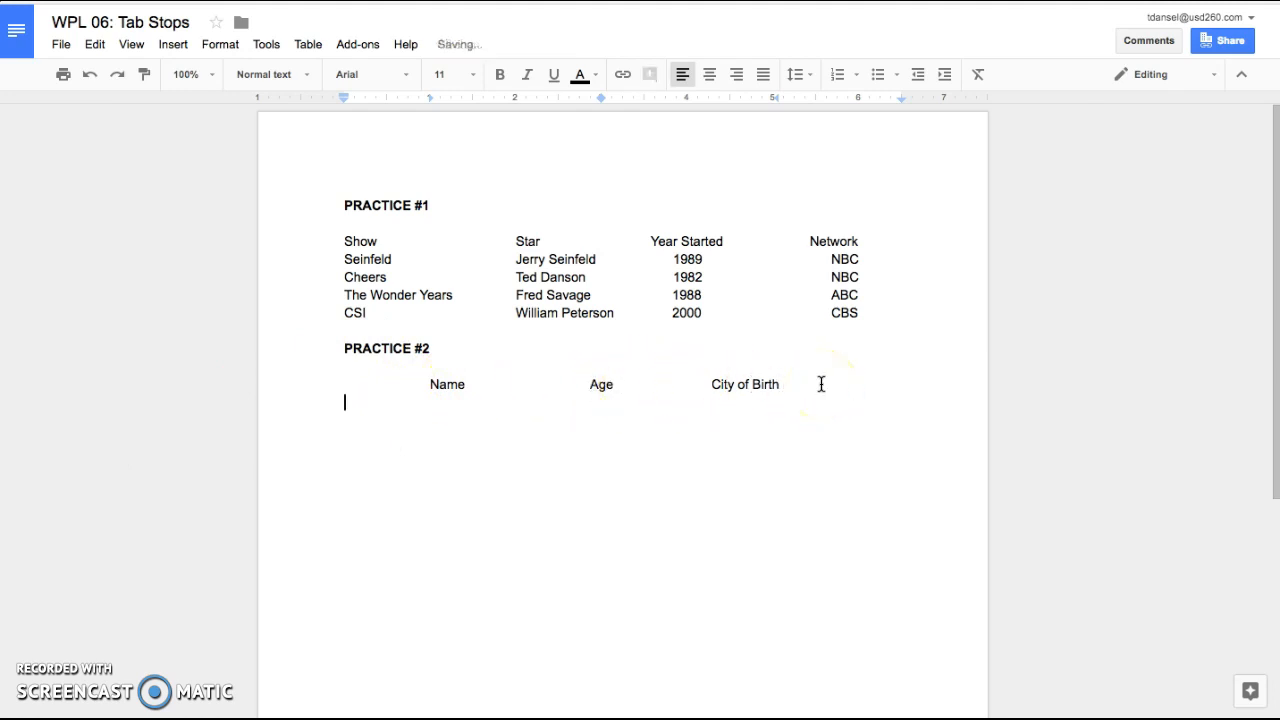
# Enter two tabbed rows, each with a first name, then age and city: 37, Dodge City, KS and 38, Wichita, KS
pyautogui.write('Tyler')
pyautogui.press('Tab')
pyautogui.write('37')
pyautogui.press('Tab')
pyautogui.write('Dodge City')
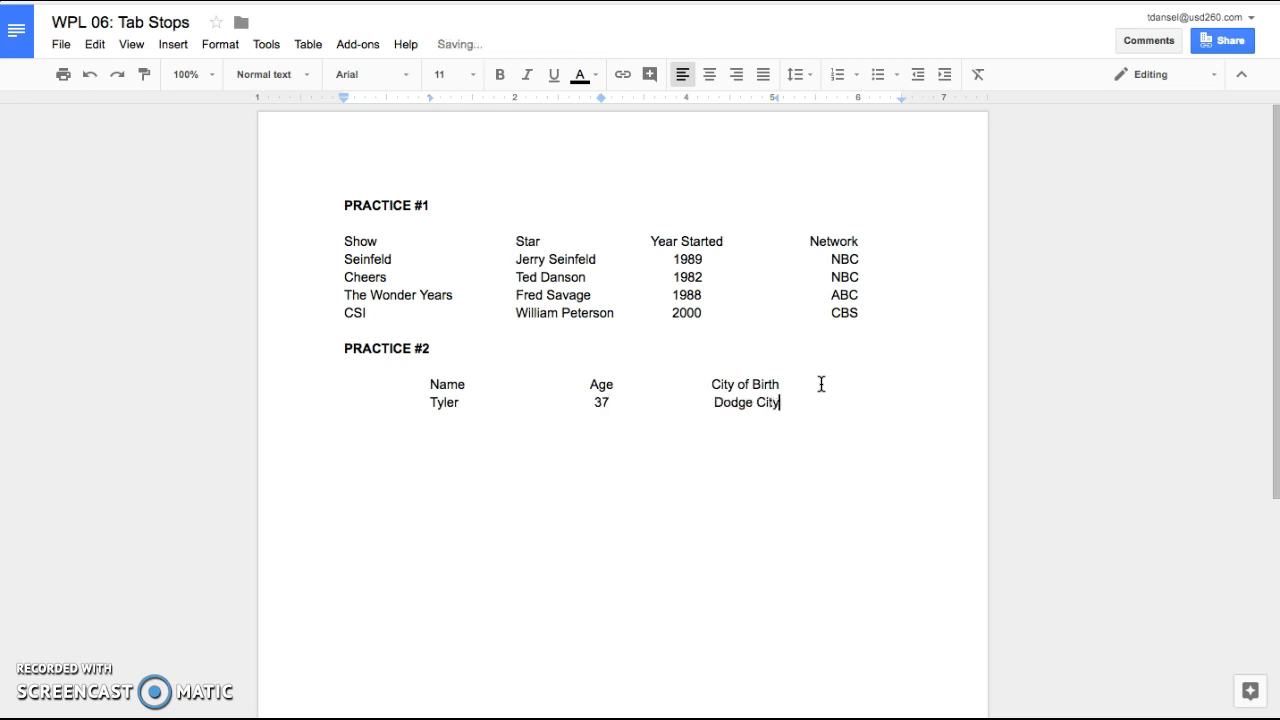
pyautogui.write(', KS')
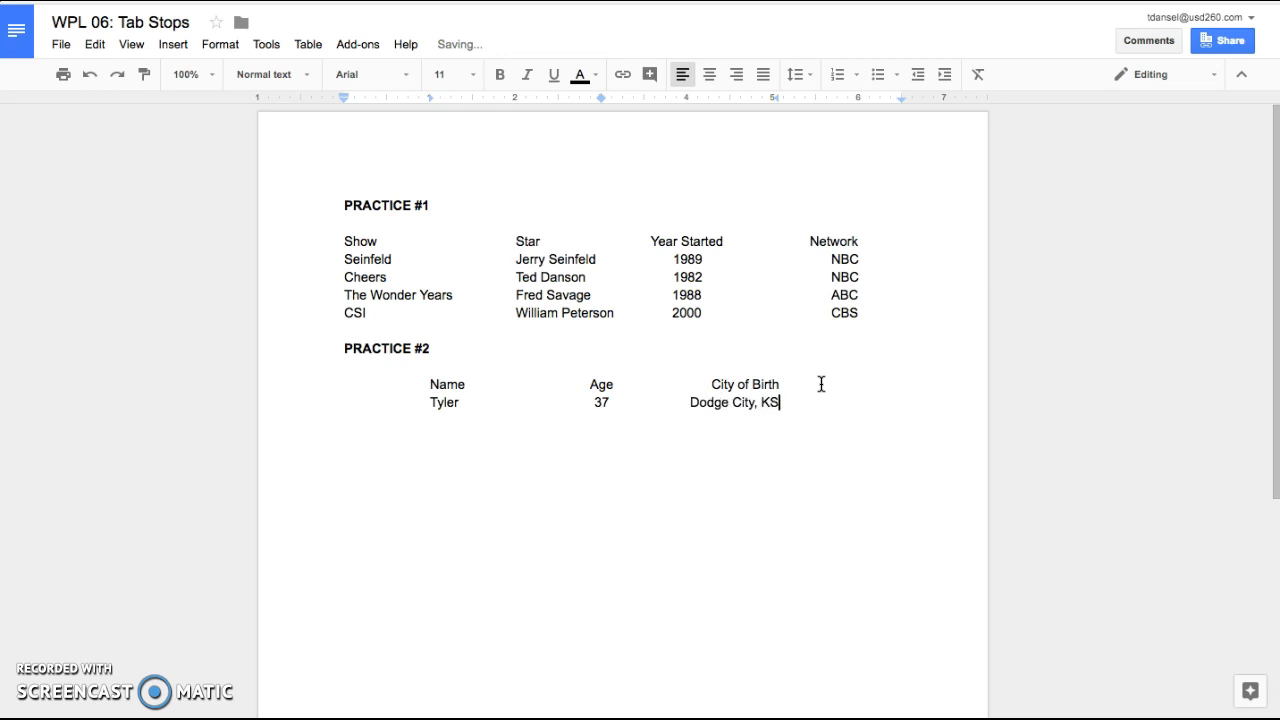
pyautogui.press('Return')
pyautogui.write('Sara\t38\tWichita, KS')
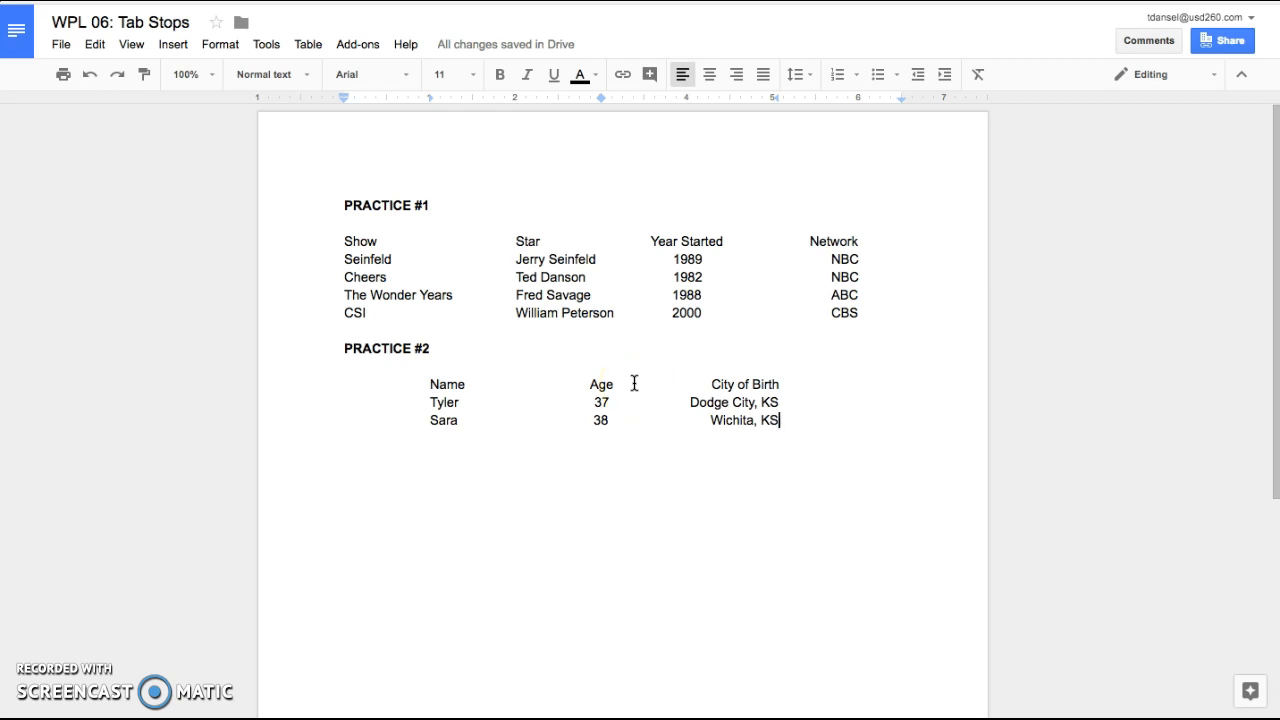
# Start a diamond-style bulleted list below the Practice #2 rows with the items "Mow Lawn" and "Do the dishes"
pyautogui.press('Return')
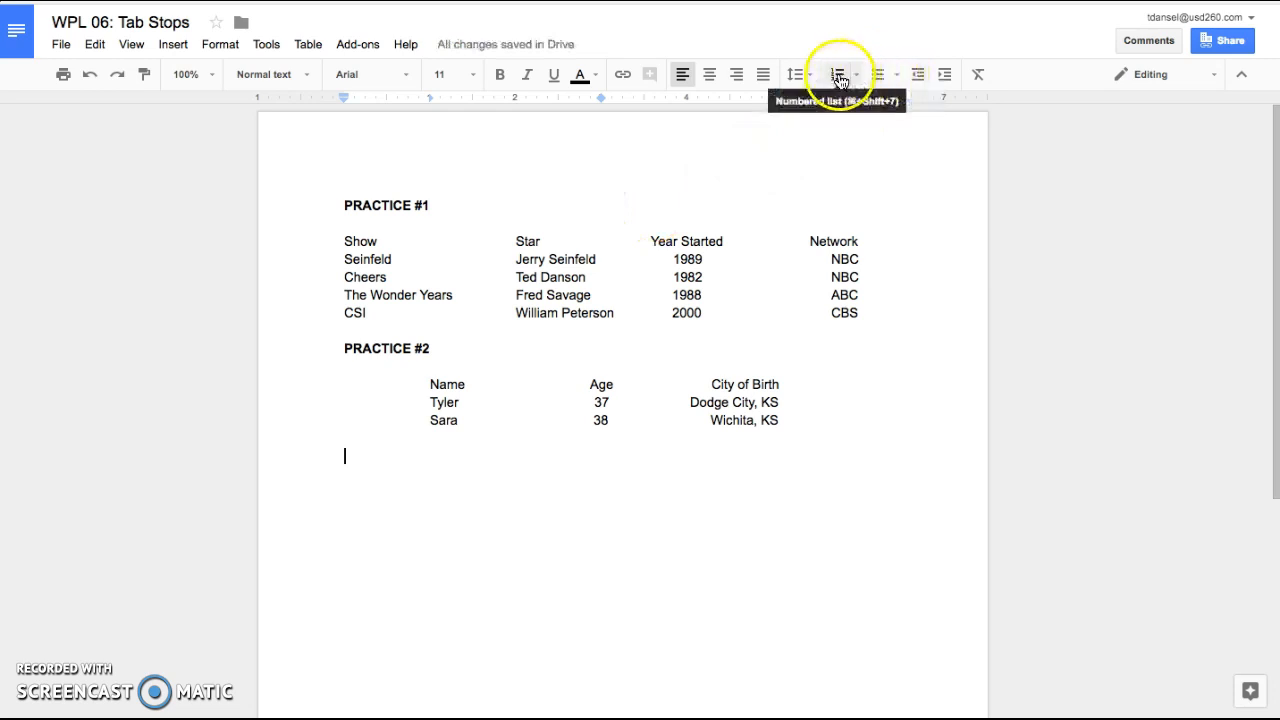
pyautogui.click(899, 75)
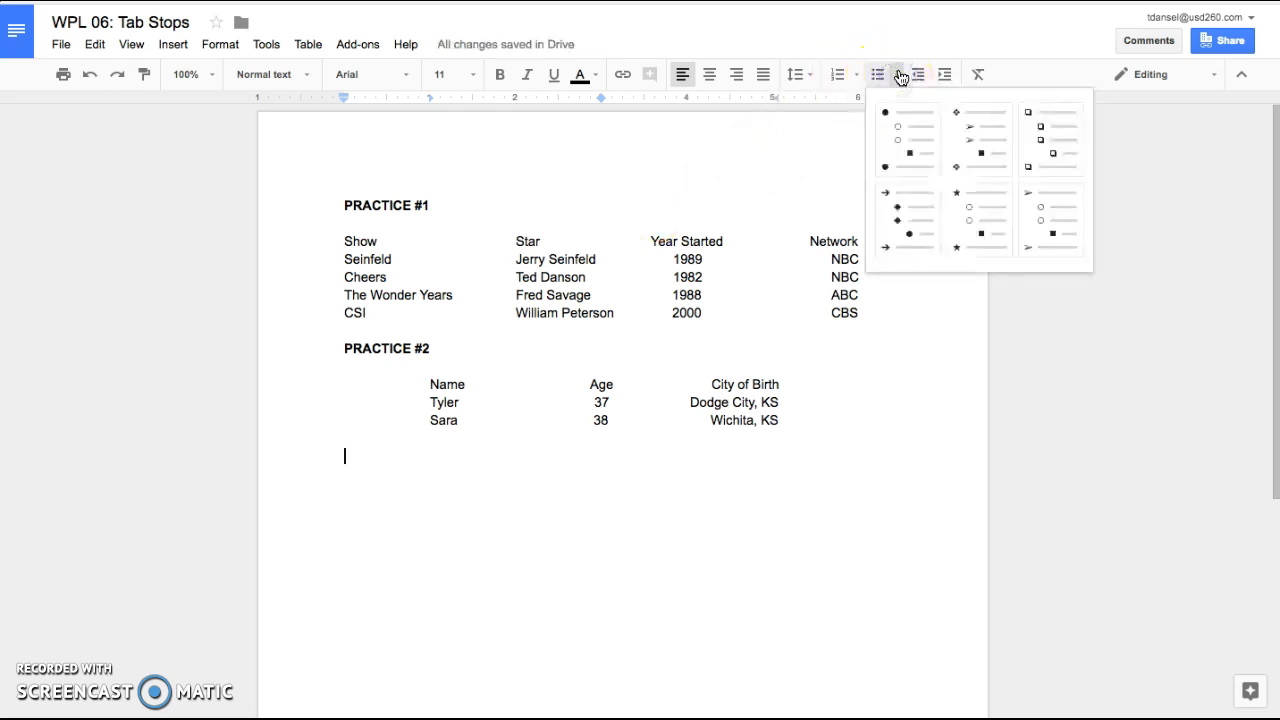
pyautogui.click(975, 140)
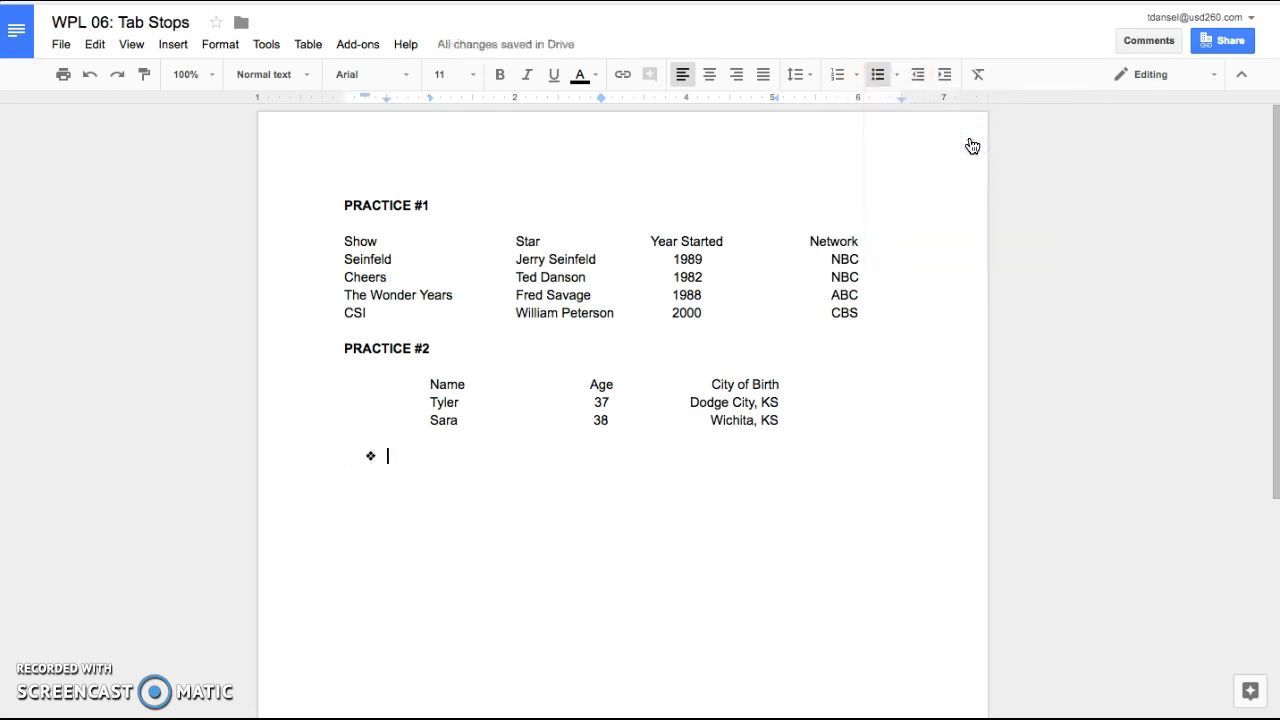
pyautogui.write('Mow Lawn')
pyautogui.press('Return')
pyautogui.write('Do ')
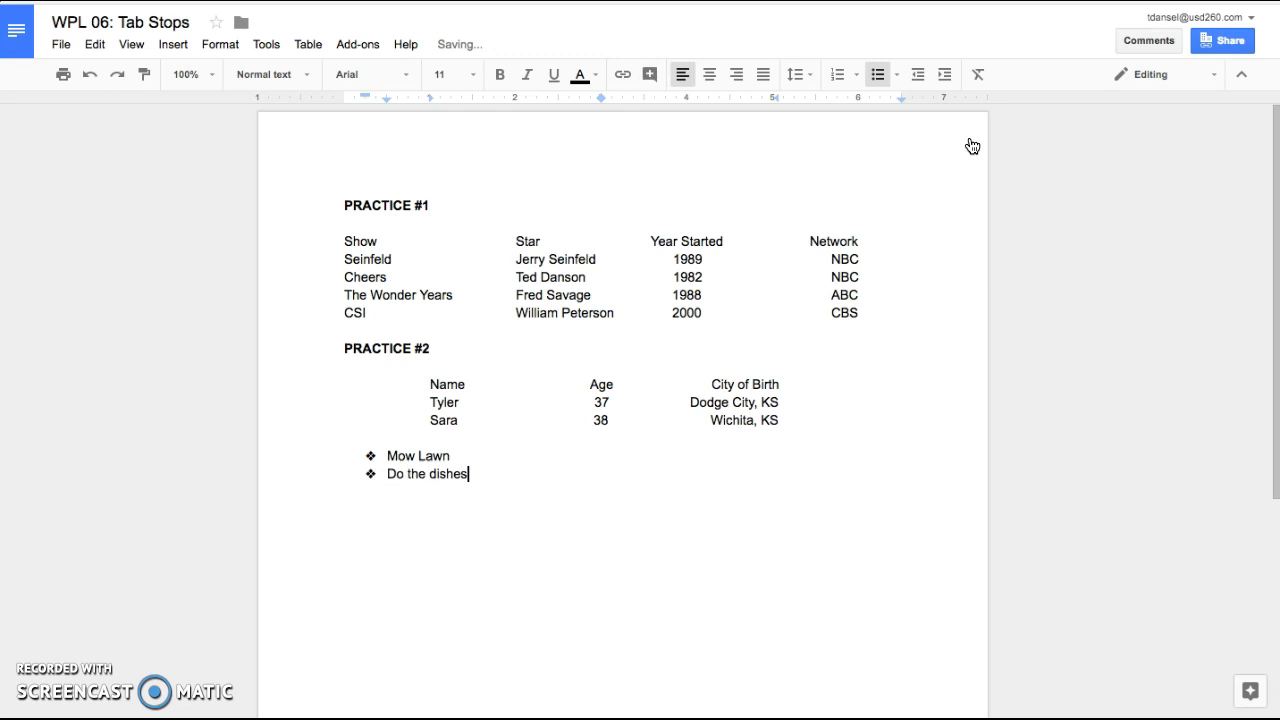
pyautogui.write('the dishes')
pyautogui.press('Return')
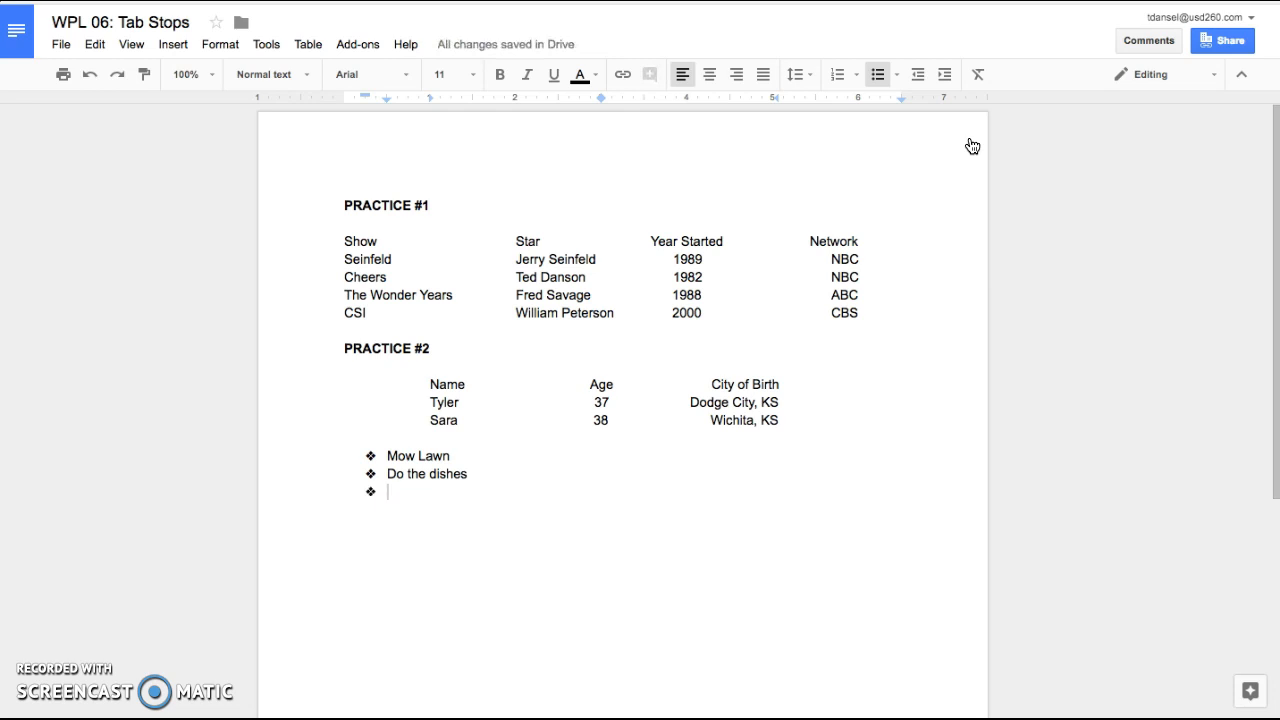
# Add the indented sub-item "Handwash the good china" under "Do the dishes"
pyautogui.press('Tab')
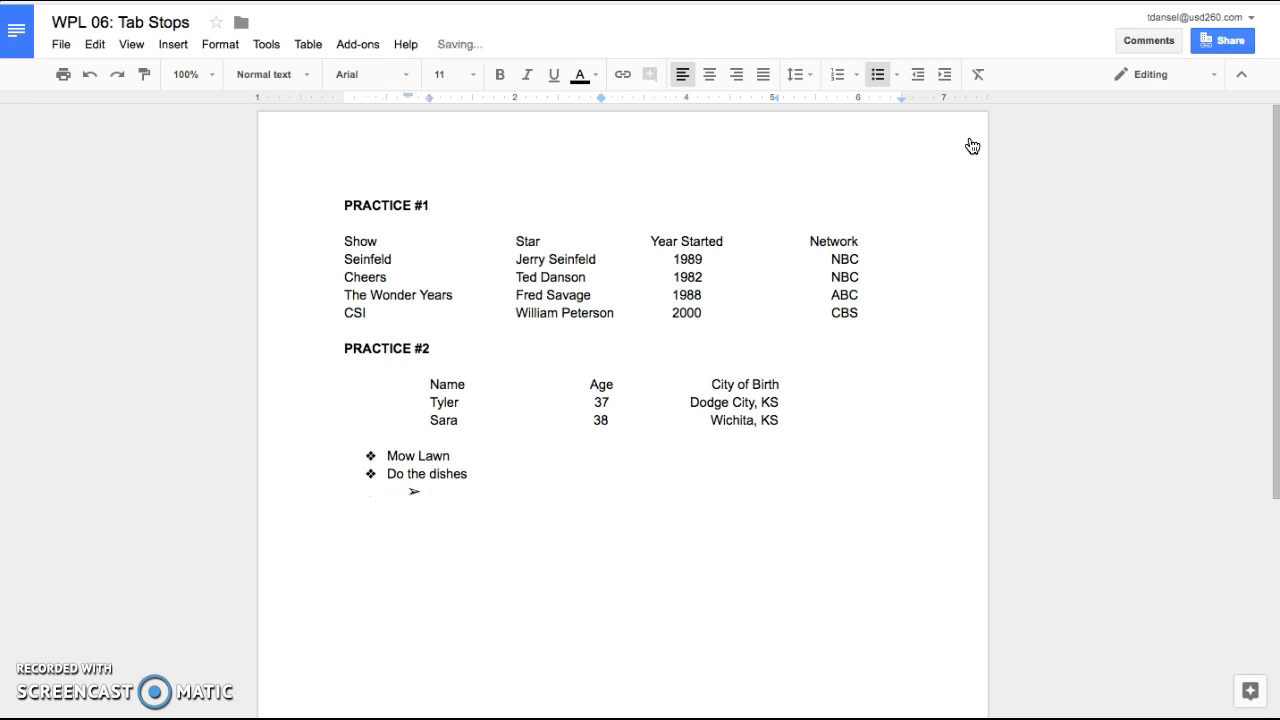
pyautogui.write('Handwash the good china')
pyautogui.press('Return')
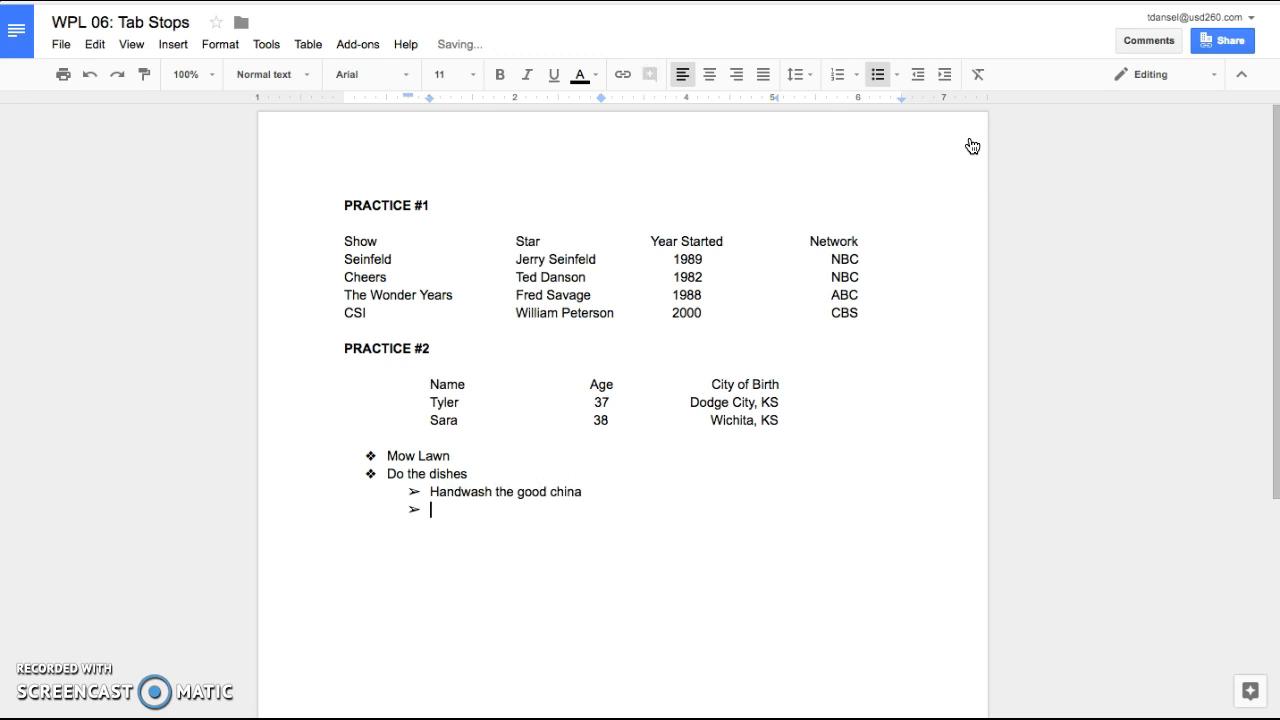
# Add the first-level bullet "Sweep the floors" and end the bulleted list
pyautogui.hotkey('shift', 'Tab')
pyautogui.press('Tab')
pyautogui.hotkey('shift', 'Tab')
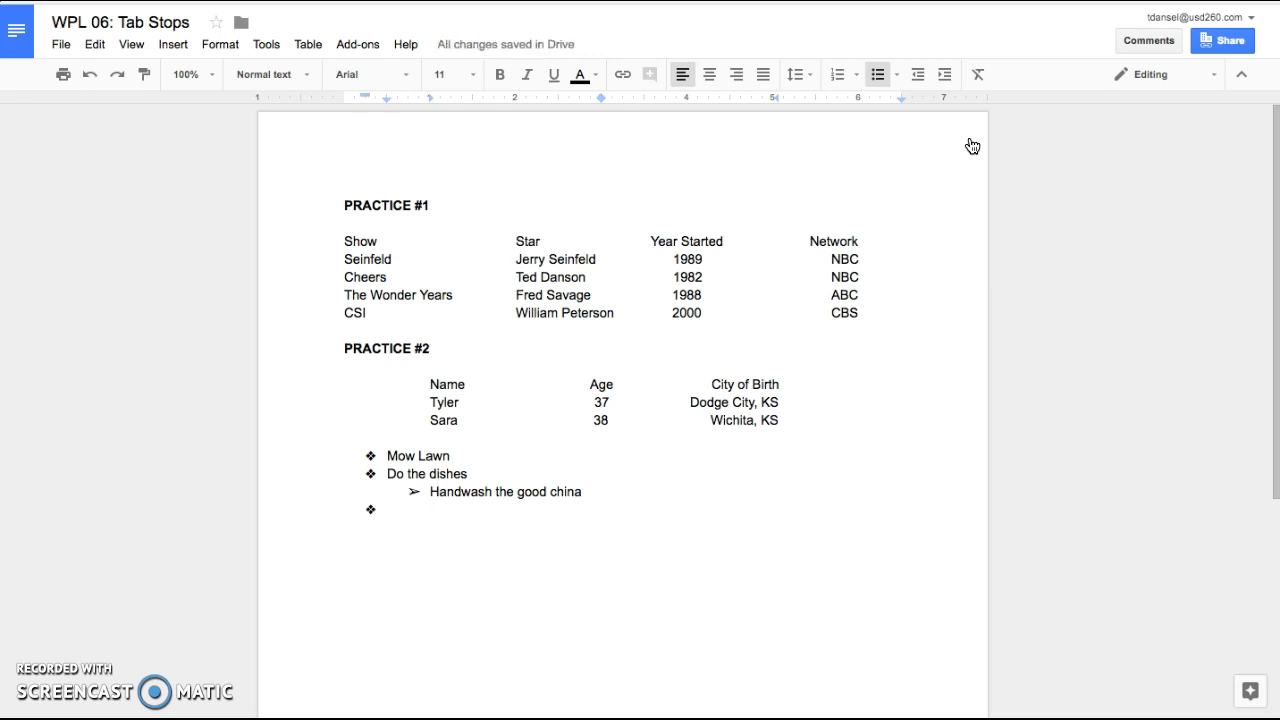
pyautogui.write('Sweep the floors')
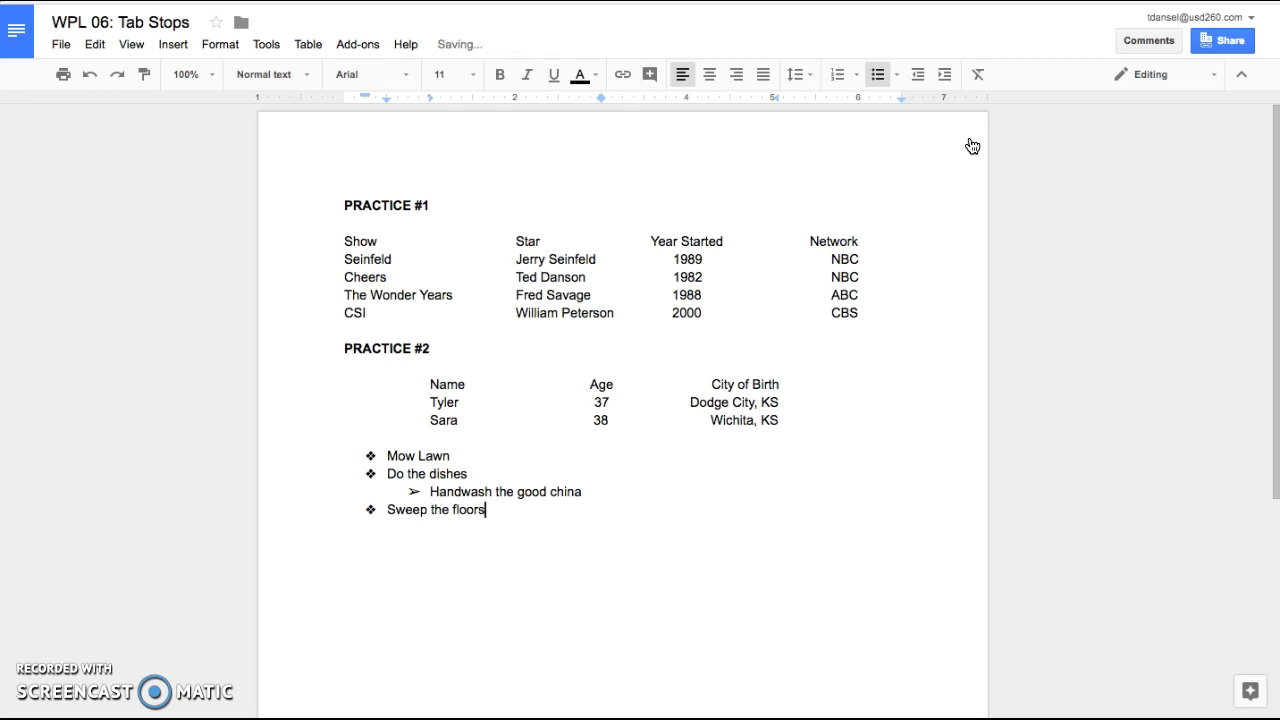
pyautogui.press('Return')
pyautogui.press('Return')
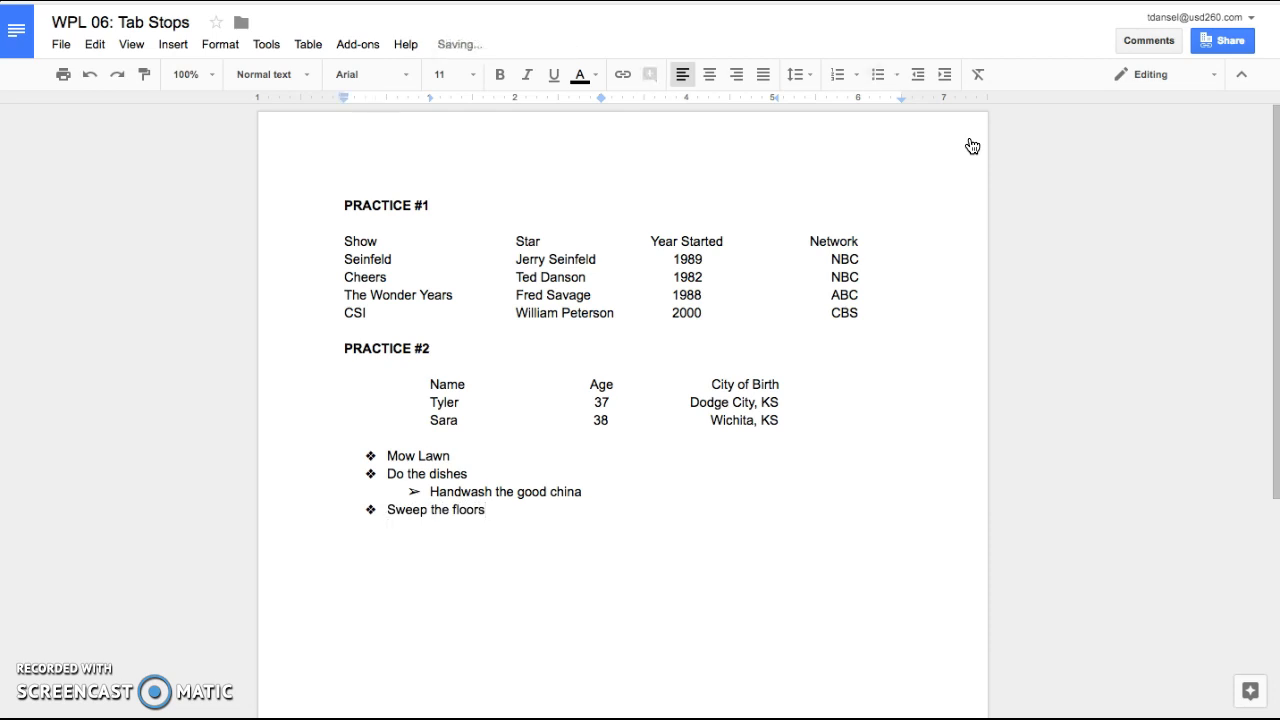
# Start a numbered list in the 1) a) i) style with "Derby Middle School" and its sub-item "Bulldogs"
pyautogui.click(857, 80)
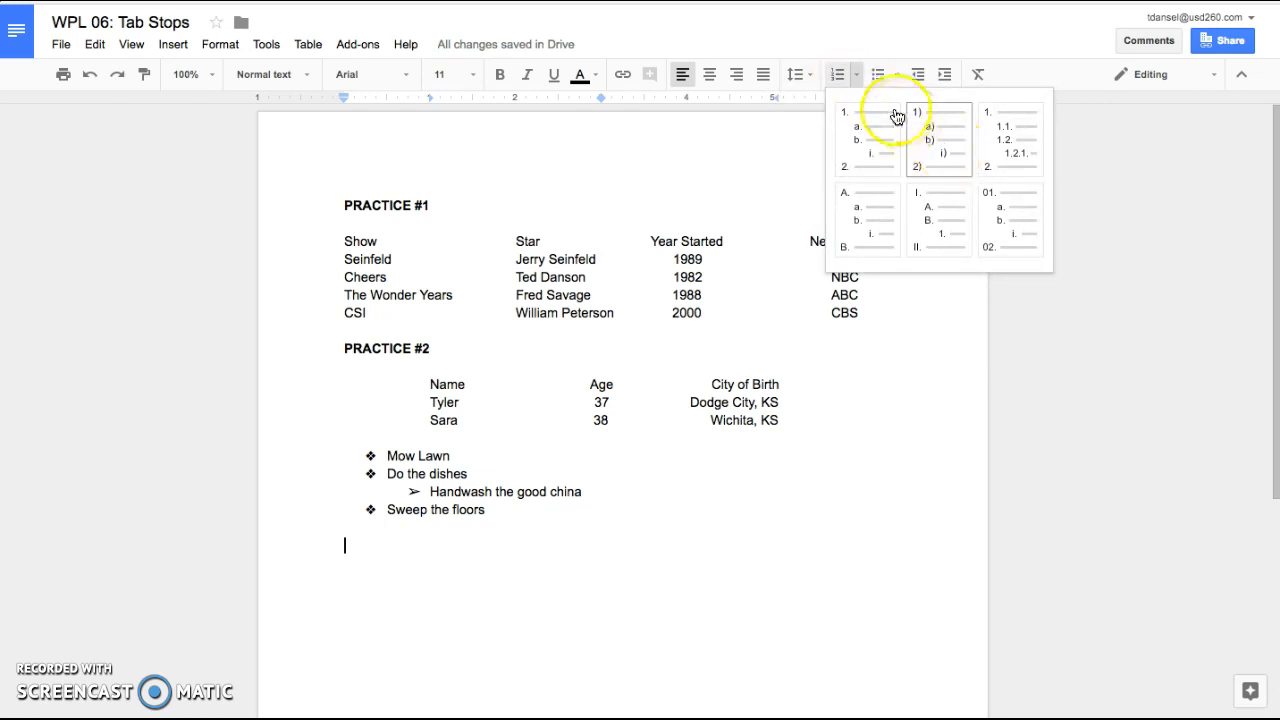
pyautogui.click(857, 80)
pyautogui.click(933, 139)
pyautogui.write('Derby Middle School')
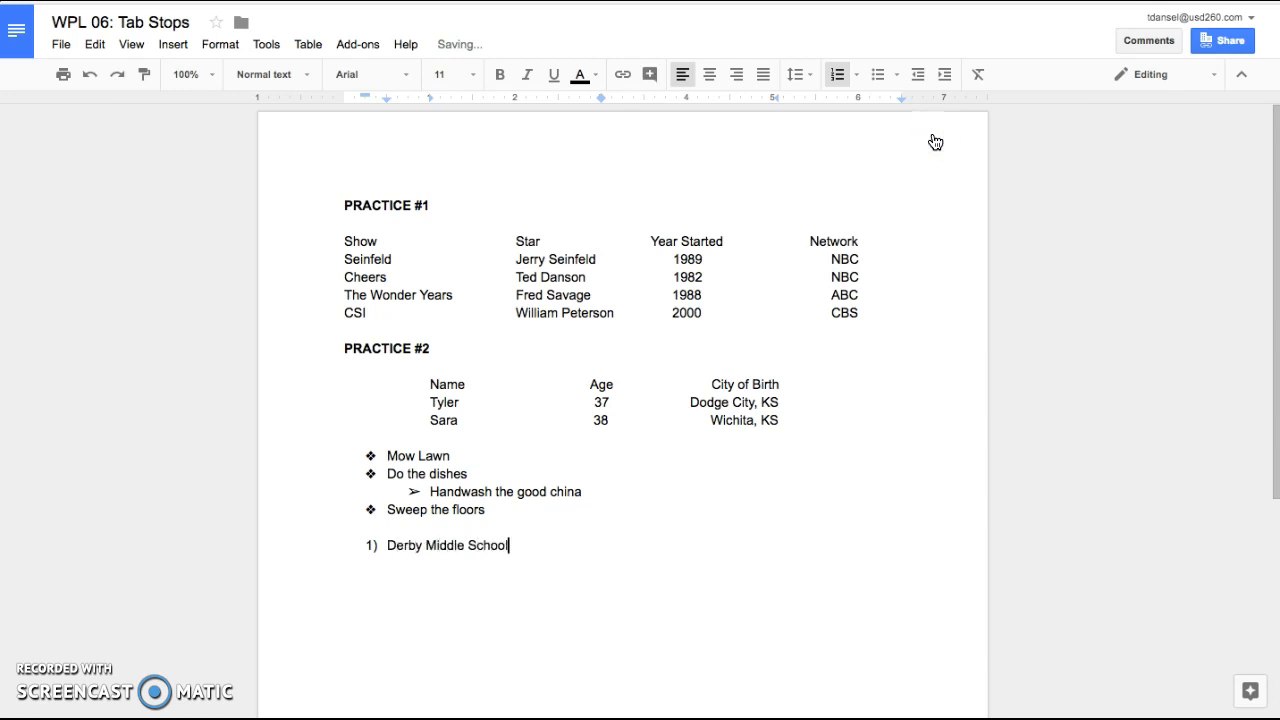
pyautogui.press('Return')
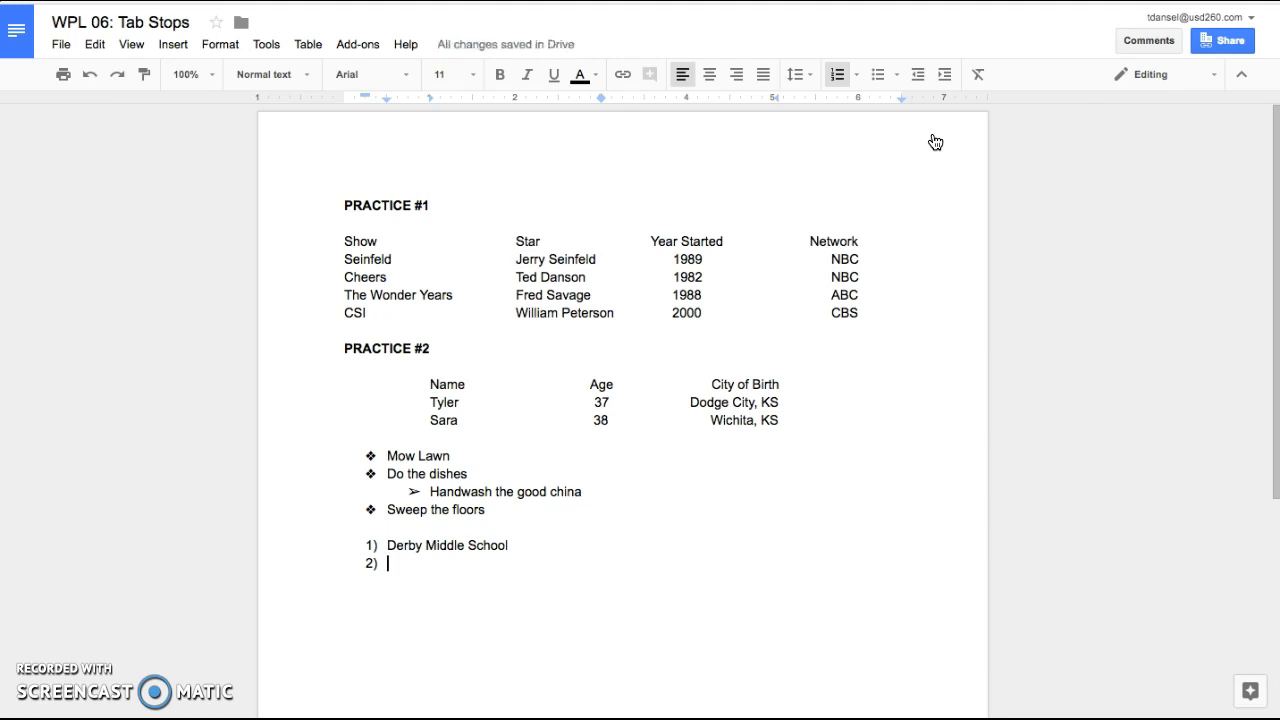
pyautogui.press('Tab')
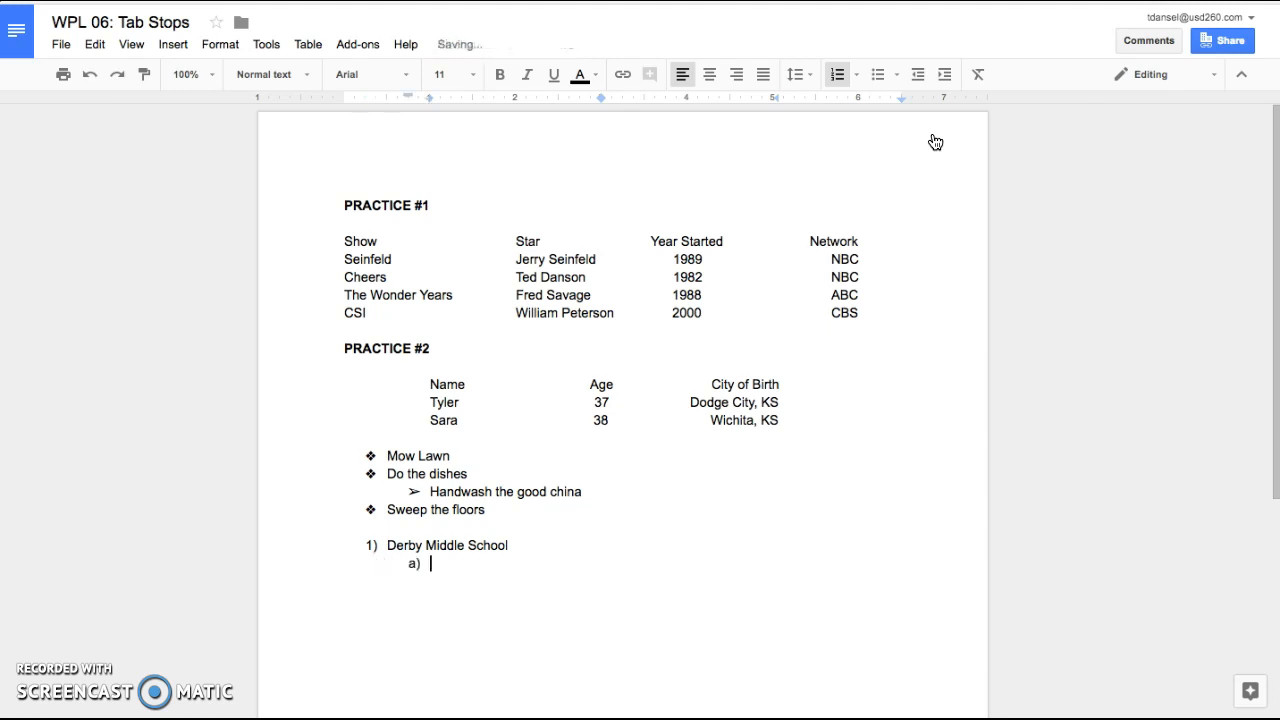
pyautogui.write('Bulldogs')
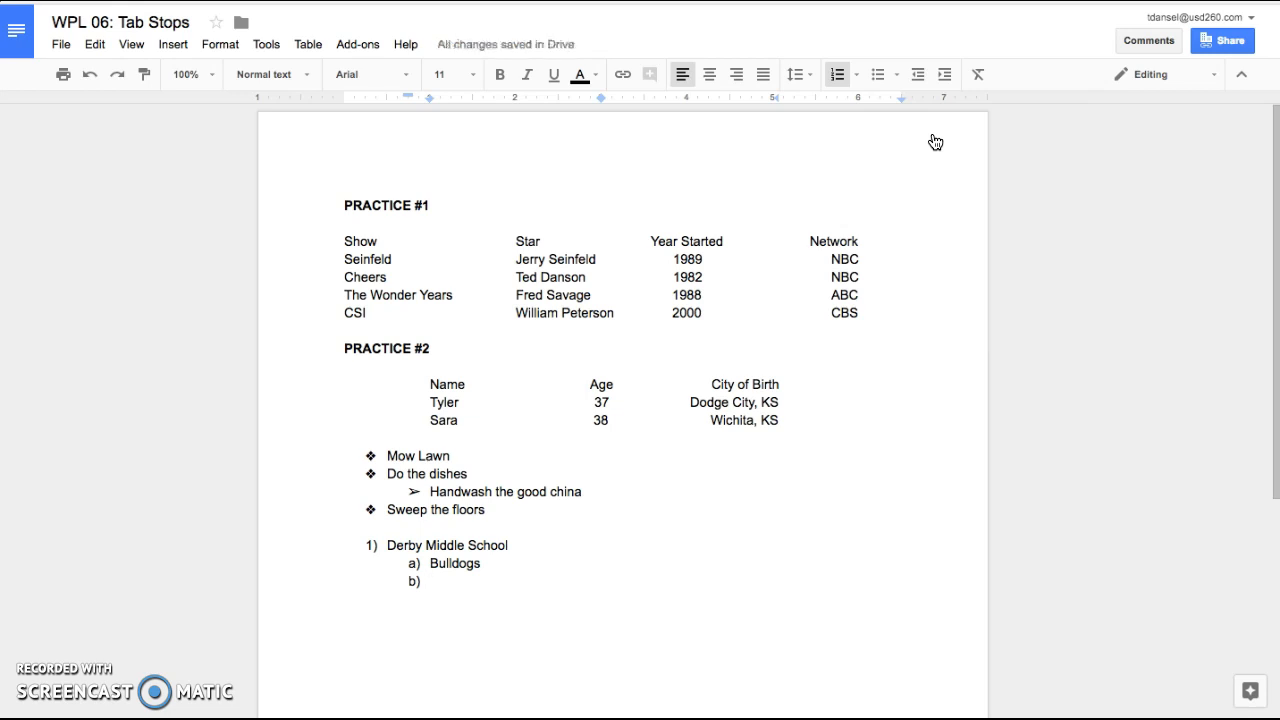
# Add "Derby North Middle School" as the second main numbered item and start an indented sub-item beneath it
pyautogui.hotkey('shift', 'Tab')
pyautogui.press('Tab')
pyautogui.hotkey('shift', 'Tab')
pyautogui.write('D')
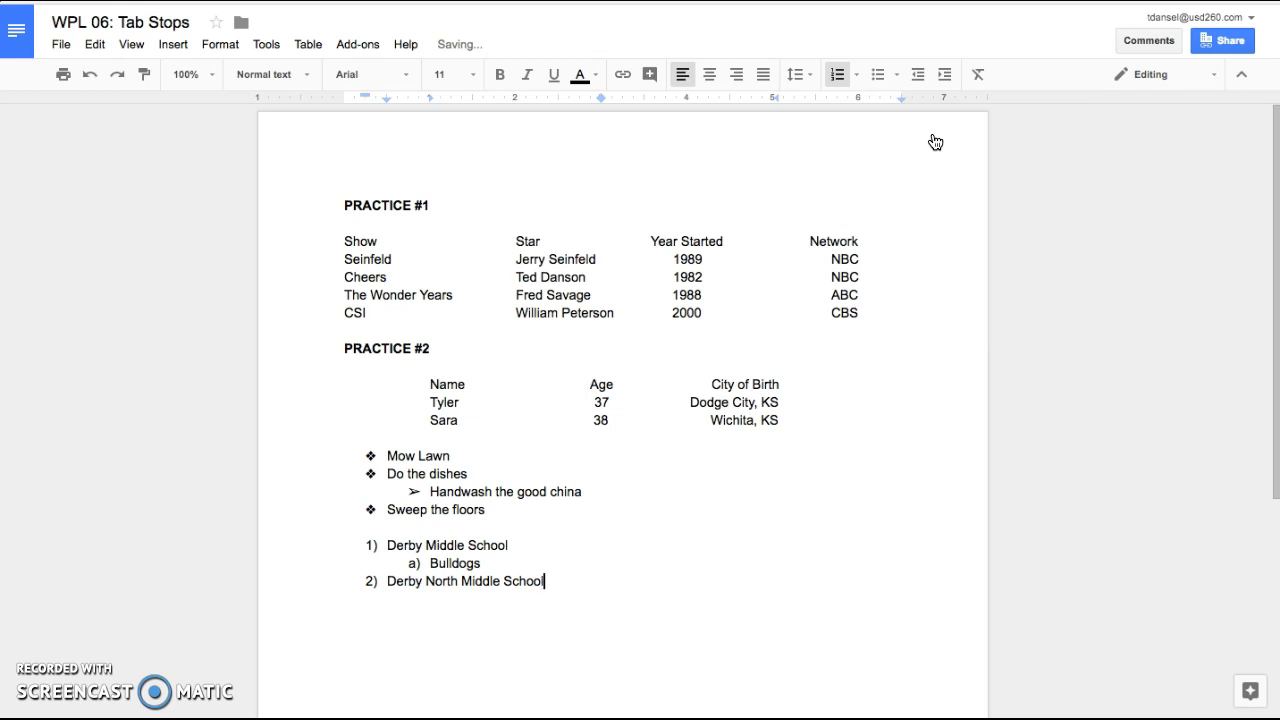
pyautogui.press('Return')
pyautogui.press('Tab')
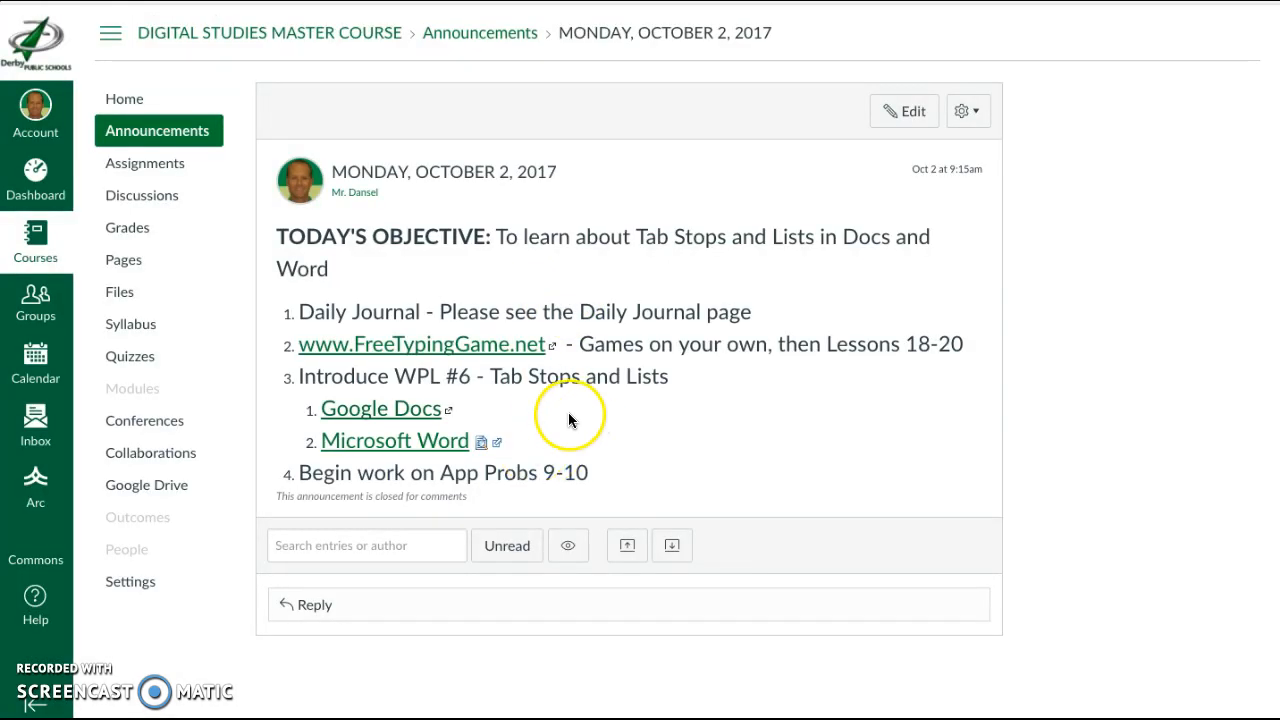
# Open the Microsoft Word practice file from the announcement's WPL #6 item and check that the ruler is enabled
pyautogui.click(428, 444)
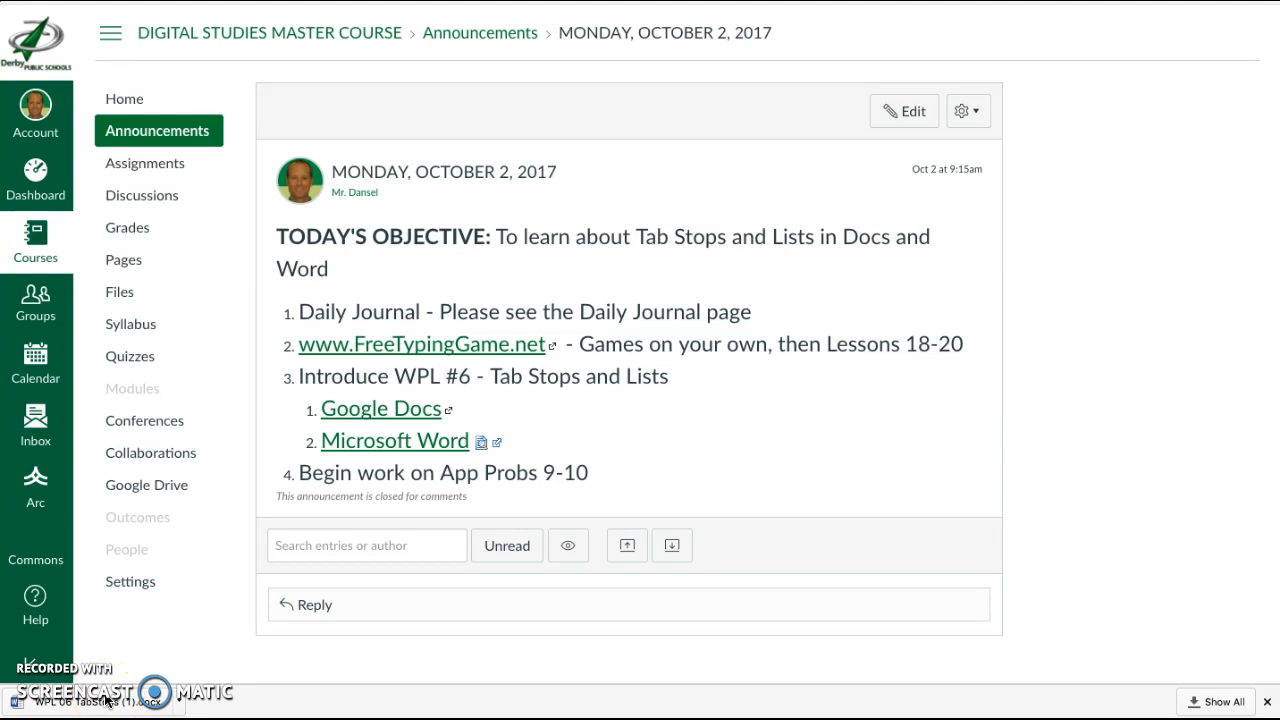
pyautogui.press('super+Tab')
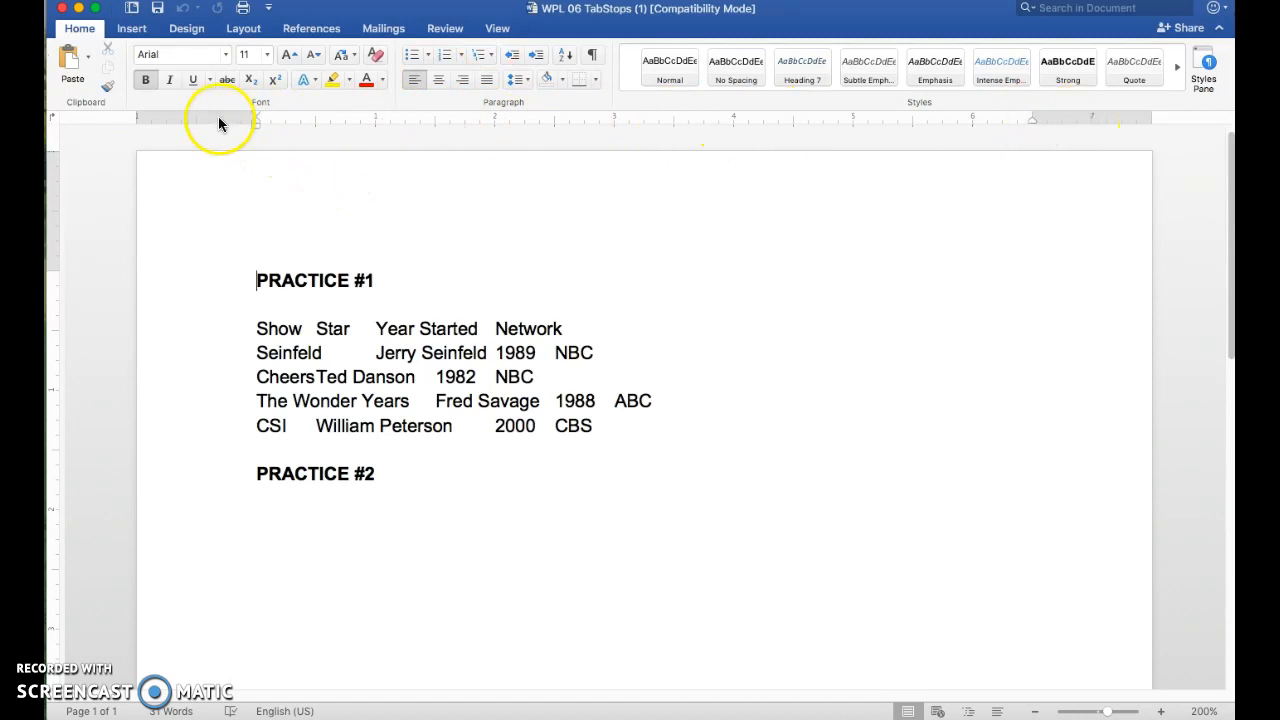
pyautogui.click(499, 29)
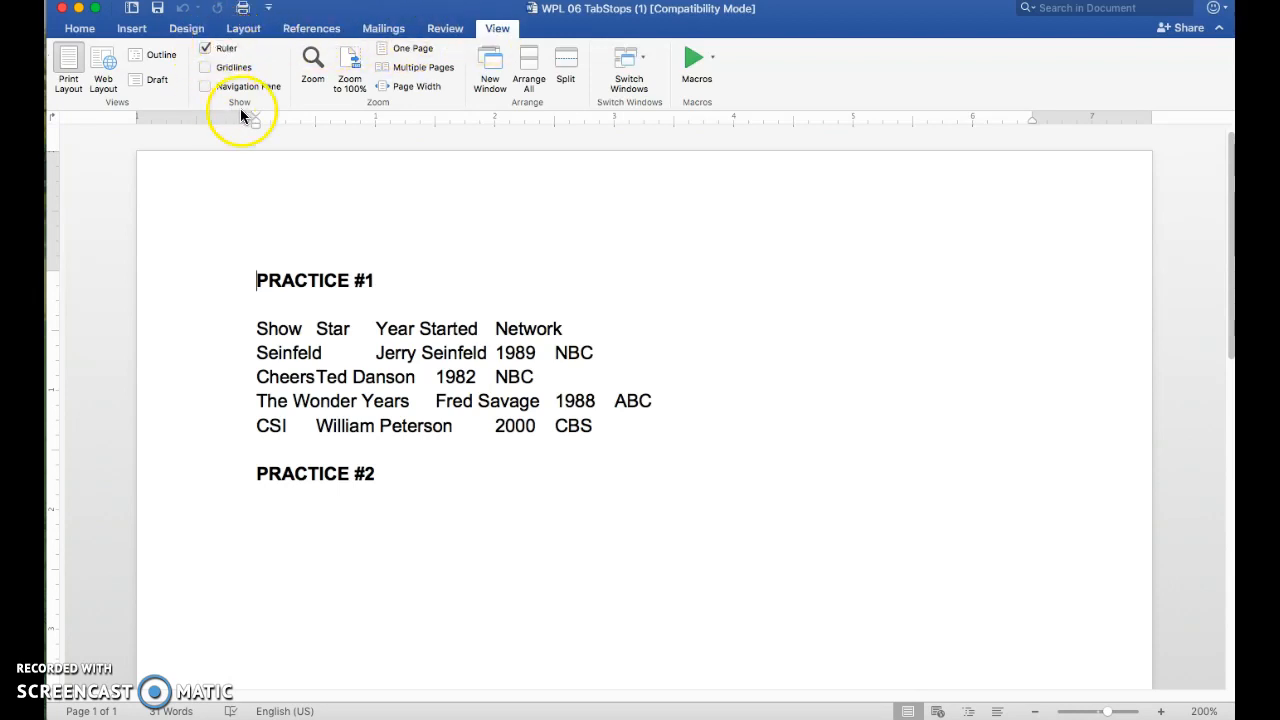
pyautogui.click(86, 33)
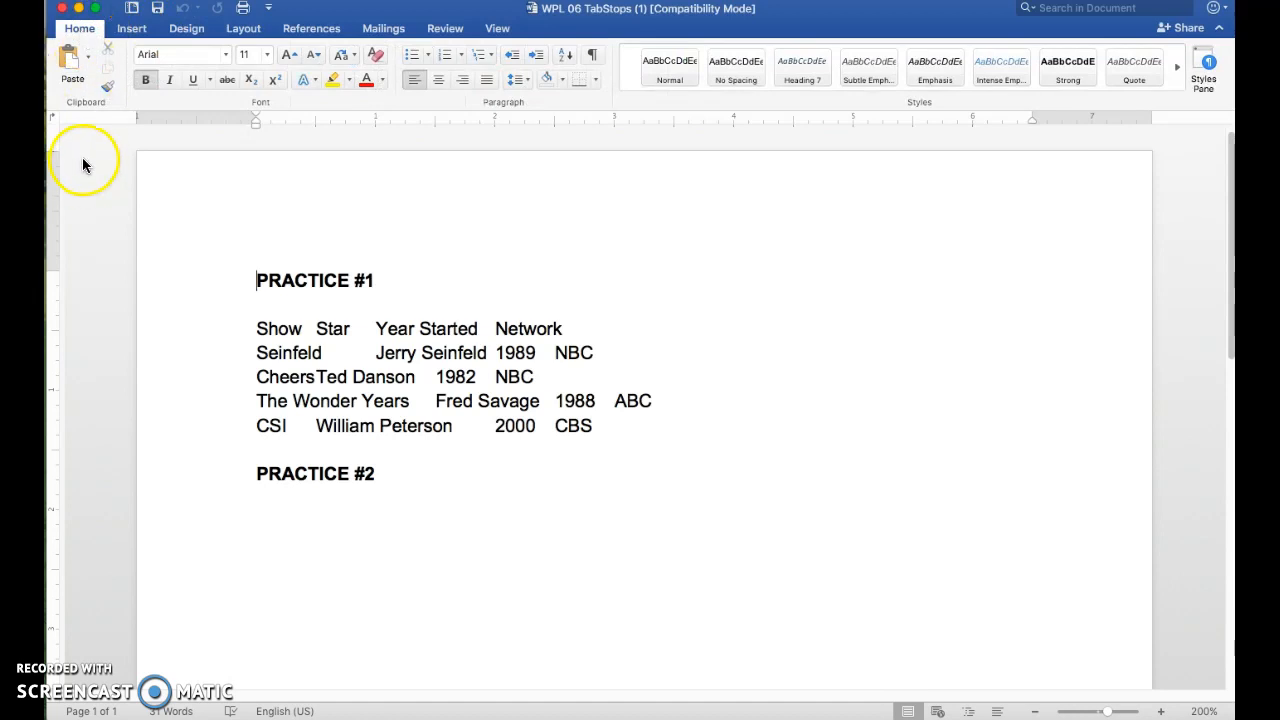
# Try tab stops on the five Practice #1 table lines: left at 2 inches, center at 4 inches and right at 6 inches
pyautogui.moveTo(257, 328); pyautogui.dragTo(590, 424)
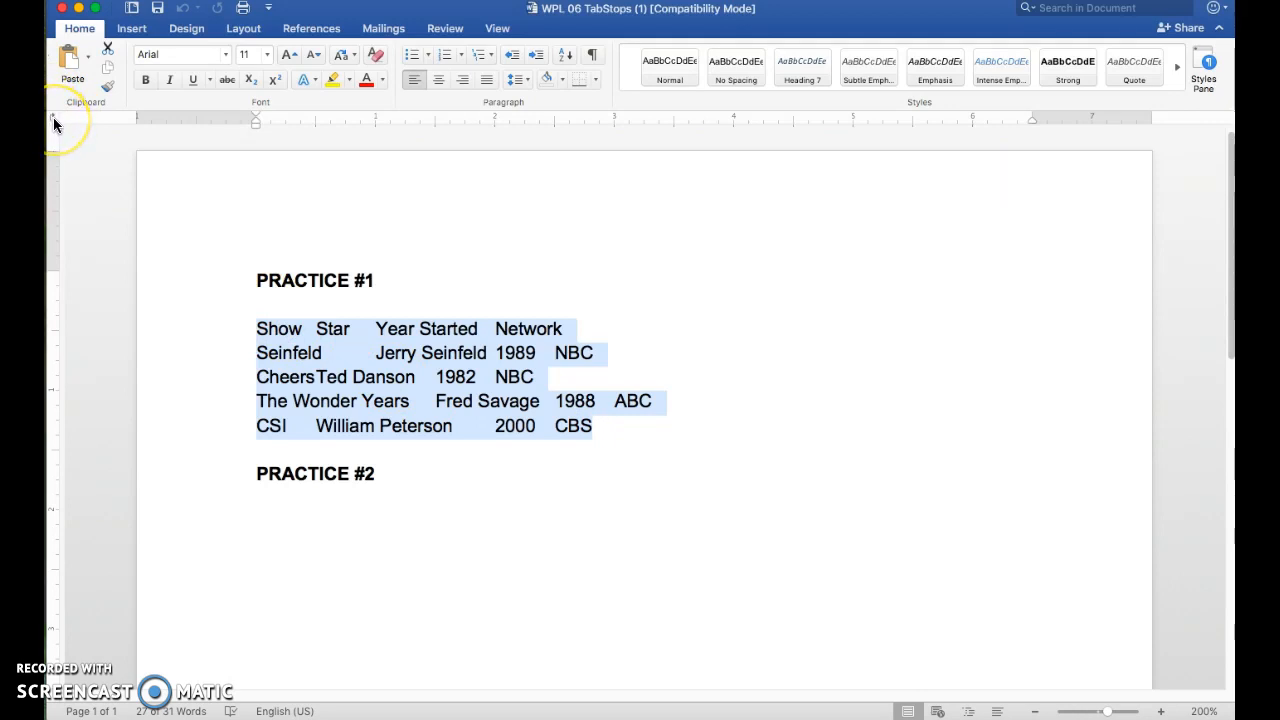
pyautogui.click(54, 117)
pyautogui.click(56, 119)
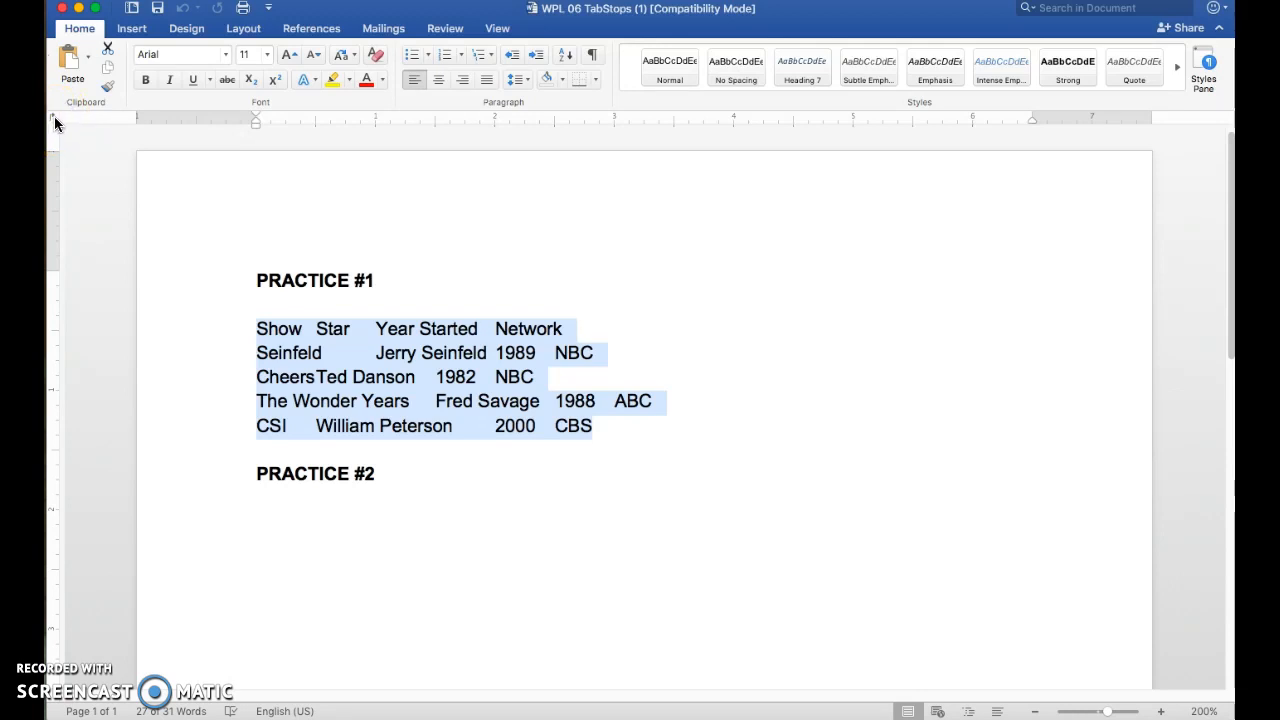
pyautogui.click(494, 118)
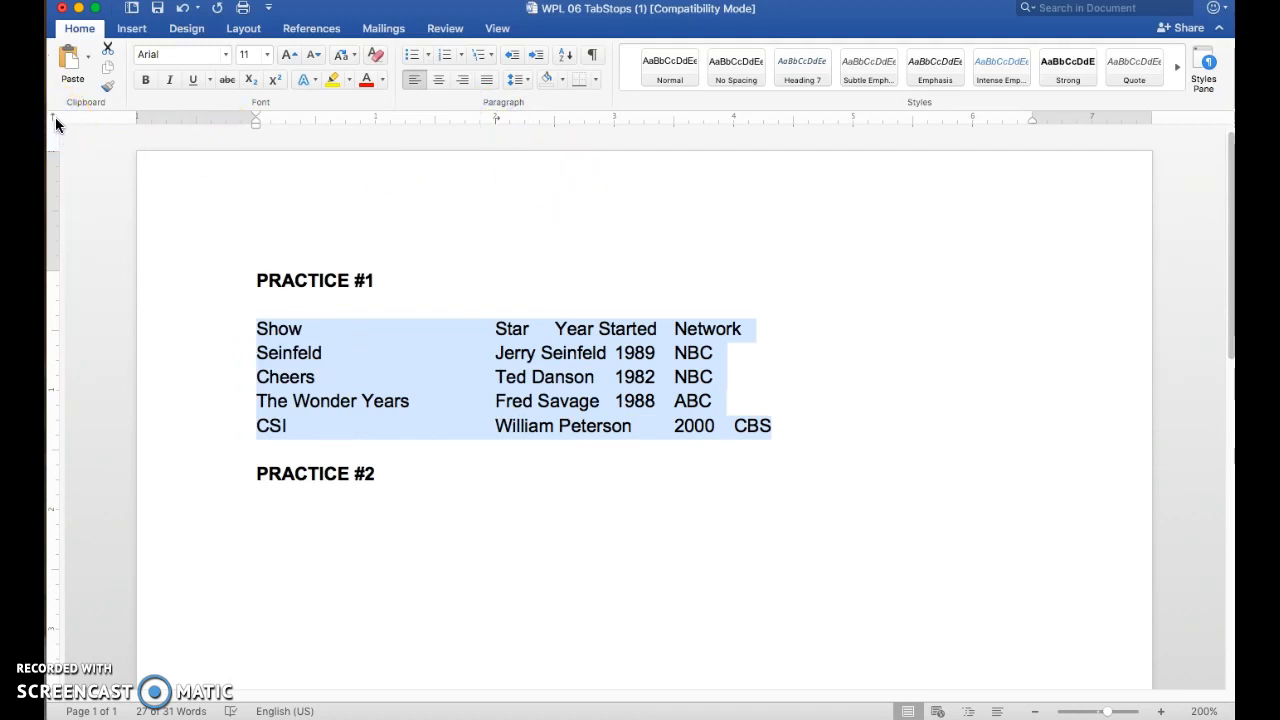
pyautogui.click(735, 121)
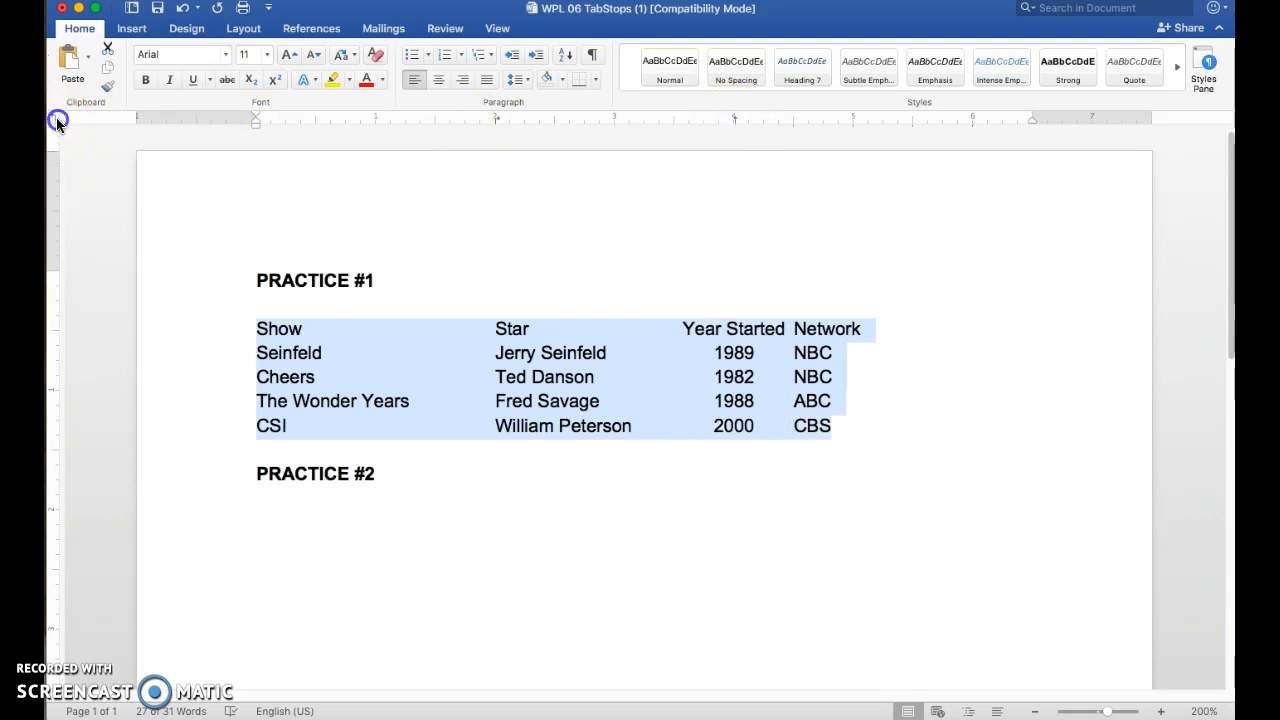
pyautogui.click(972, 120)
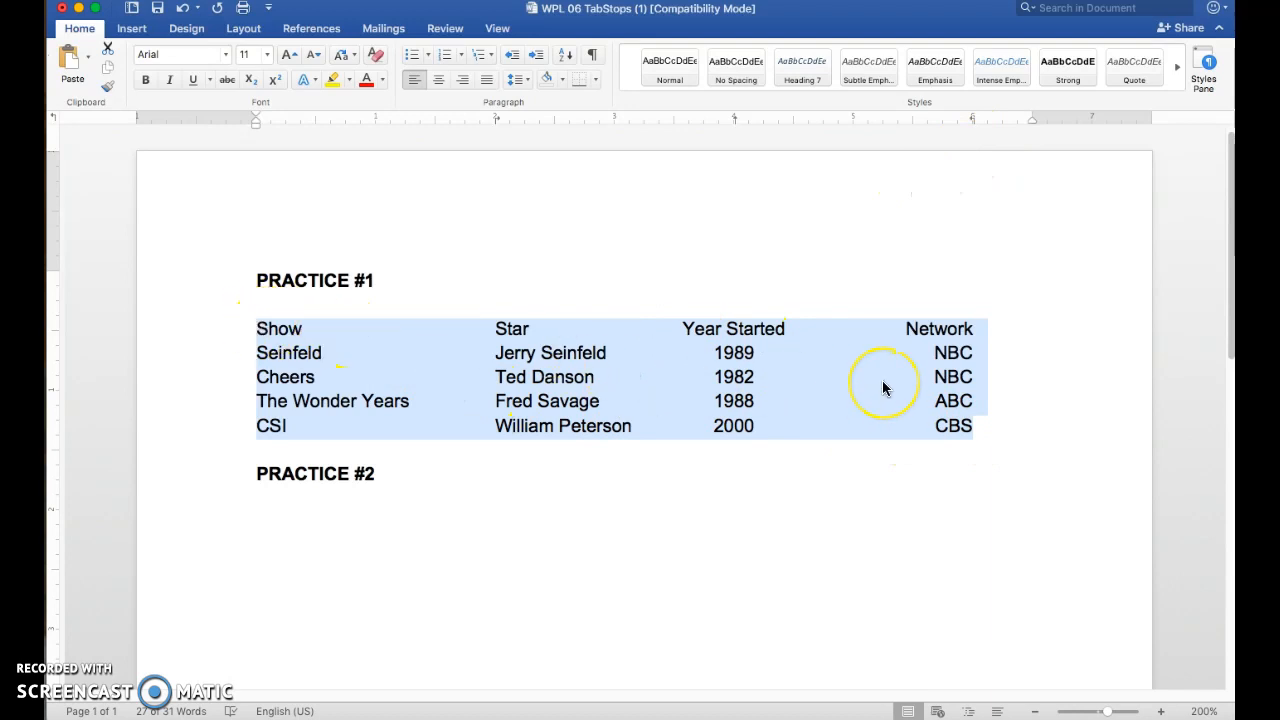
# Undo the three tab stops on the Practice #1 table lines
pyautogui.press('super+z')
pyautogui.press('super+z')
pyautogui.press('super+z')
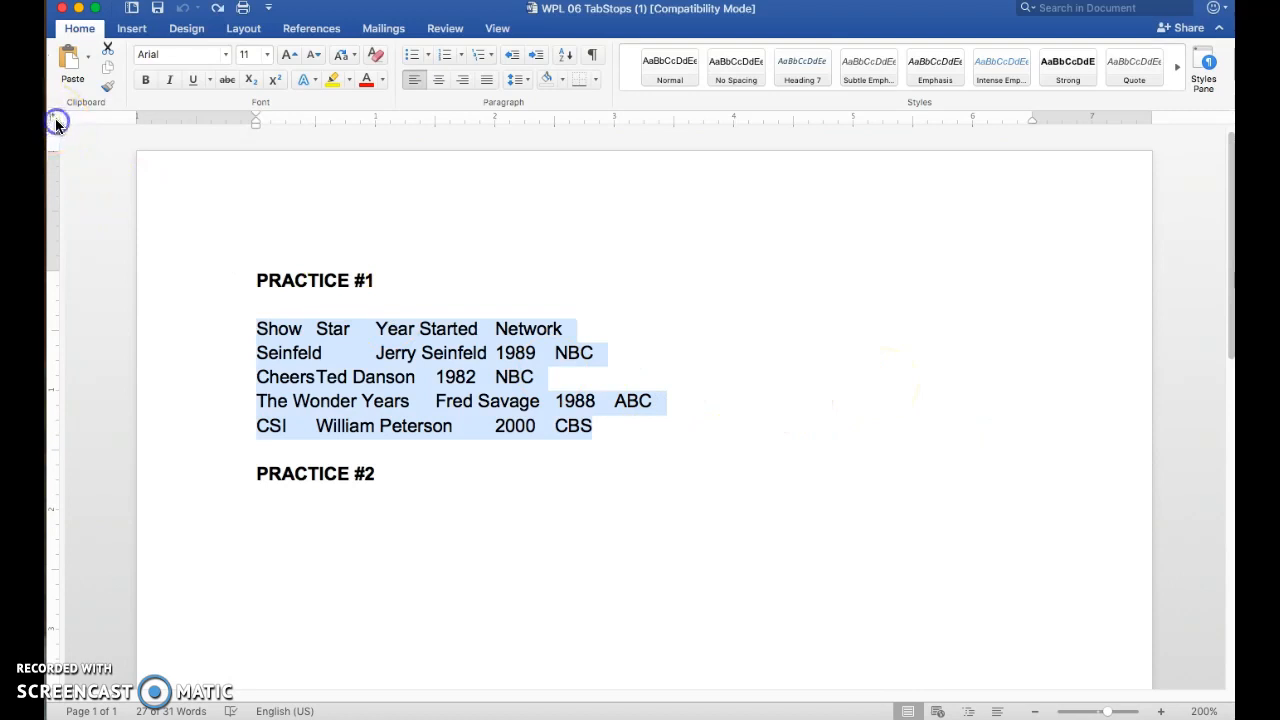
# Set a left tab stop at 2 inches, a center tab at 4 inches and a right tab at 6 inches on the selected Practice #1 lines
pyautogui.click(494, 121)
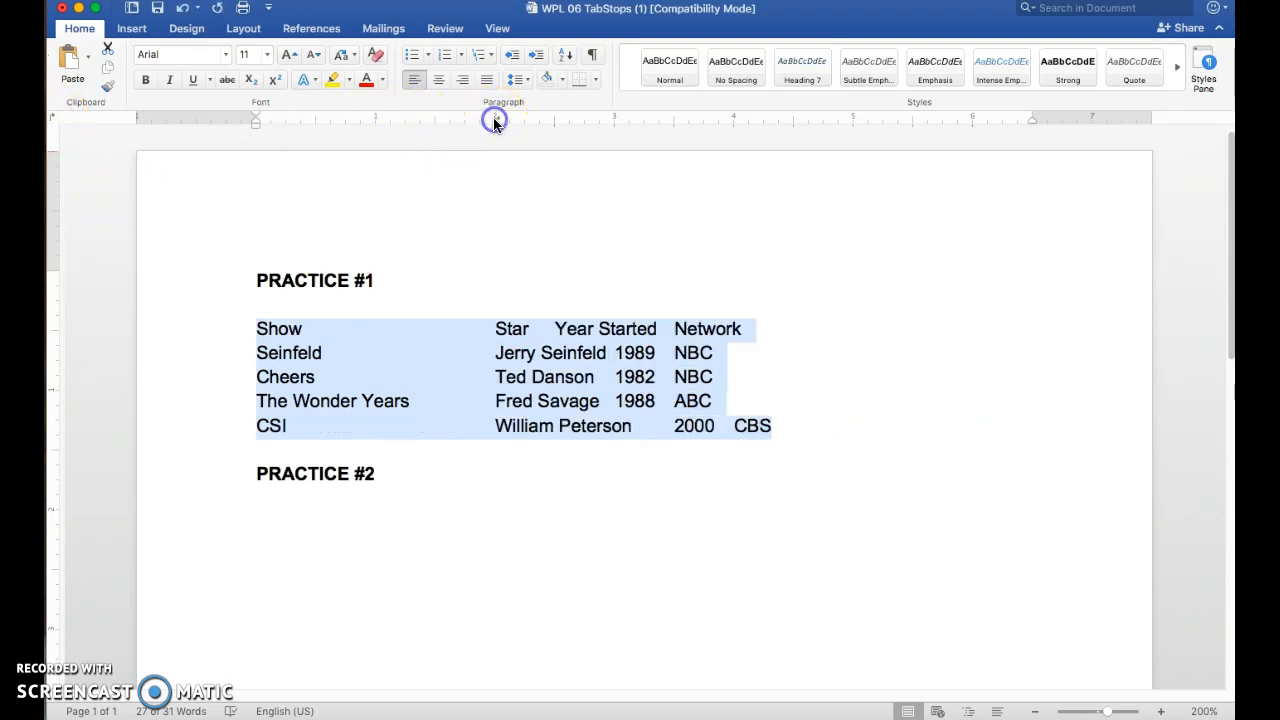
pyautogui.click(52, 117)
pyautogui.click(732, 118)
pyautogui.click(54, 118)
pyautogui.click(973, 118)
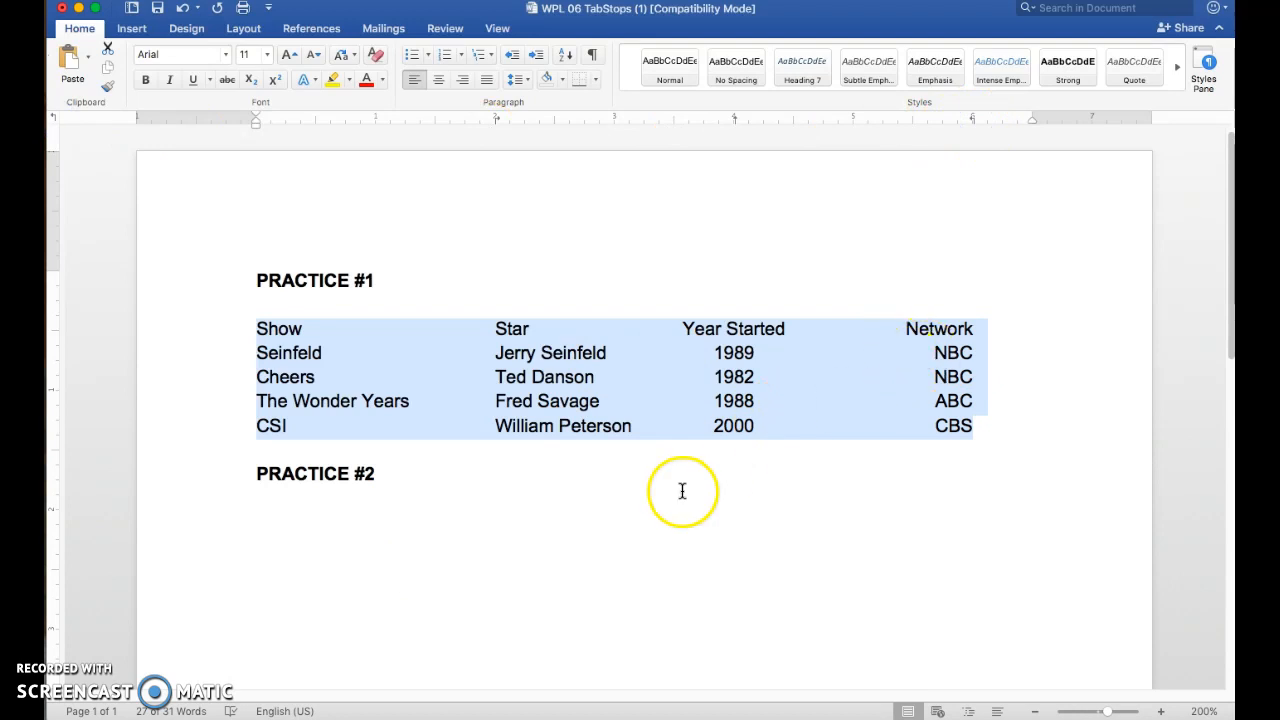
# On the blank line under Practice #2, set a left tab stop at 1 inch, a center tab at 3 inches and a right tab at 5 inches
pyautogui.click(258, 510)
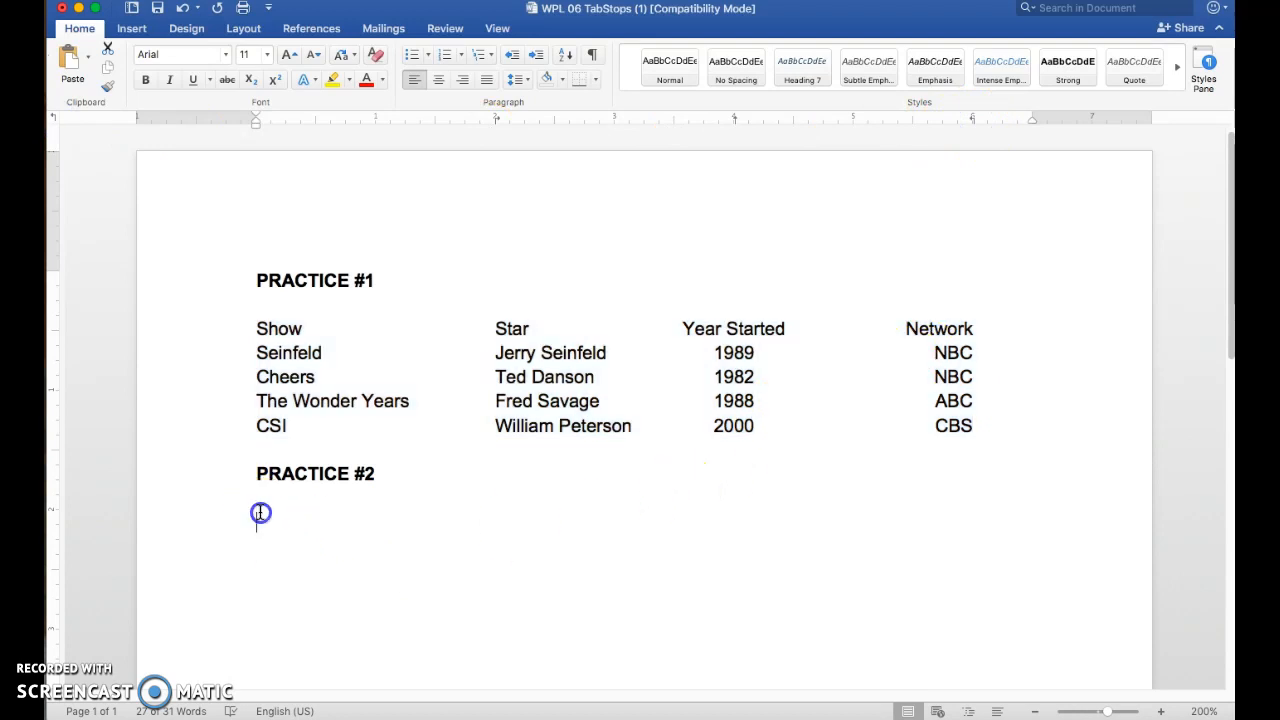
pyautogui.click(257, 508)
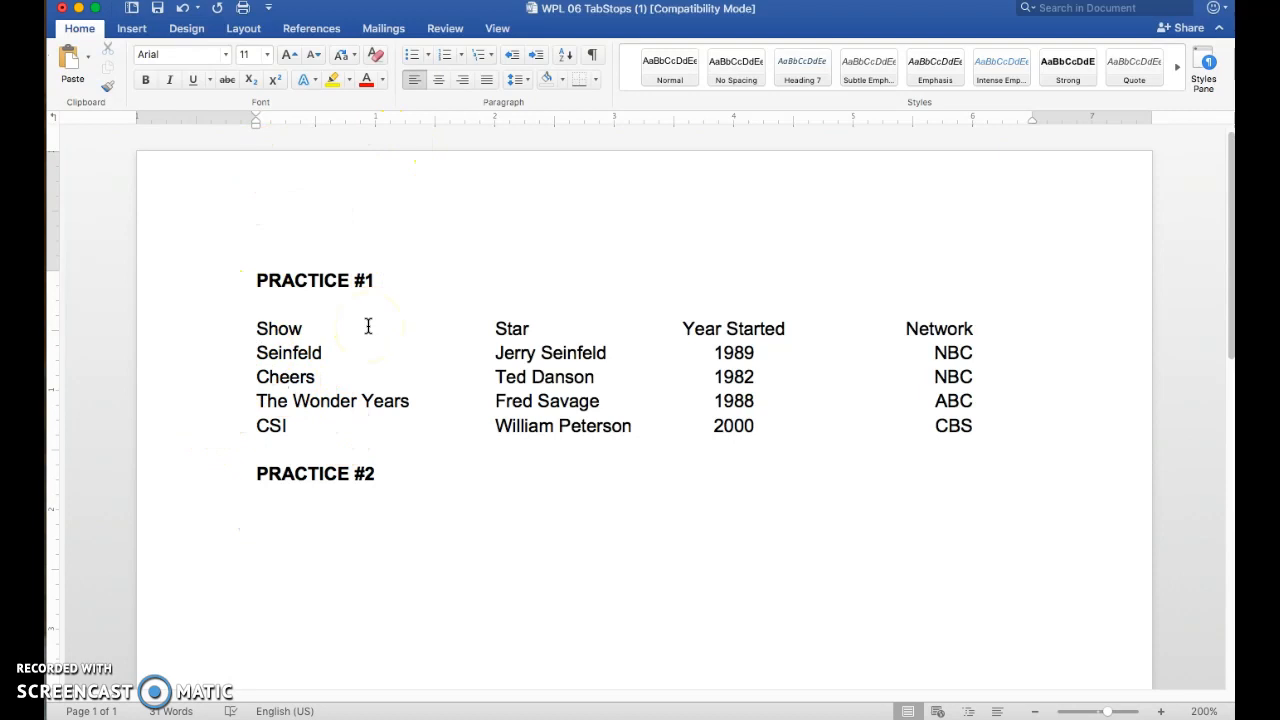
pyautogui.click(53, 119)
pyautogui.click(53, 121)
pyautogui.click(53, 121)
pyautogui.click(376, 121)
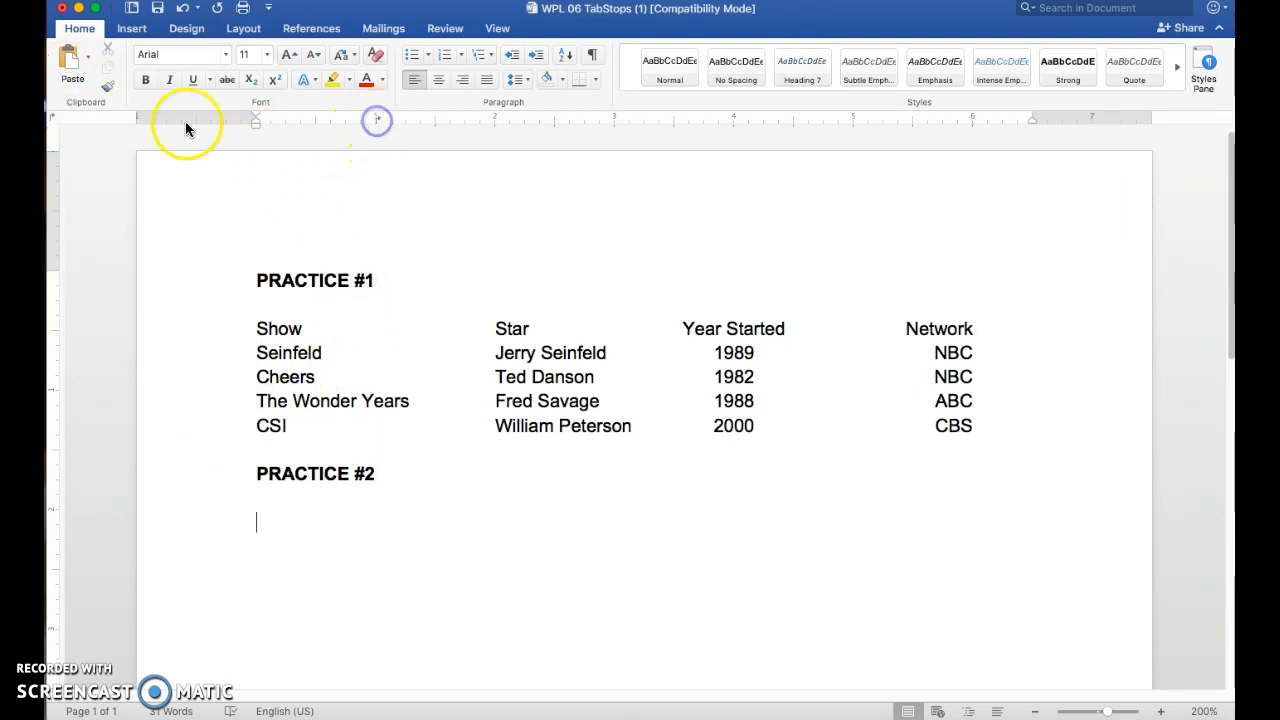
pyautogui.click(53, 119)
pyautogui.click(614, 121)
pyautogui.click(53, 120)
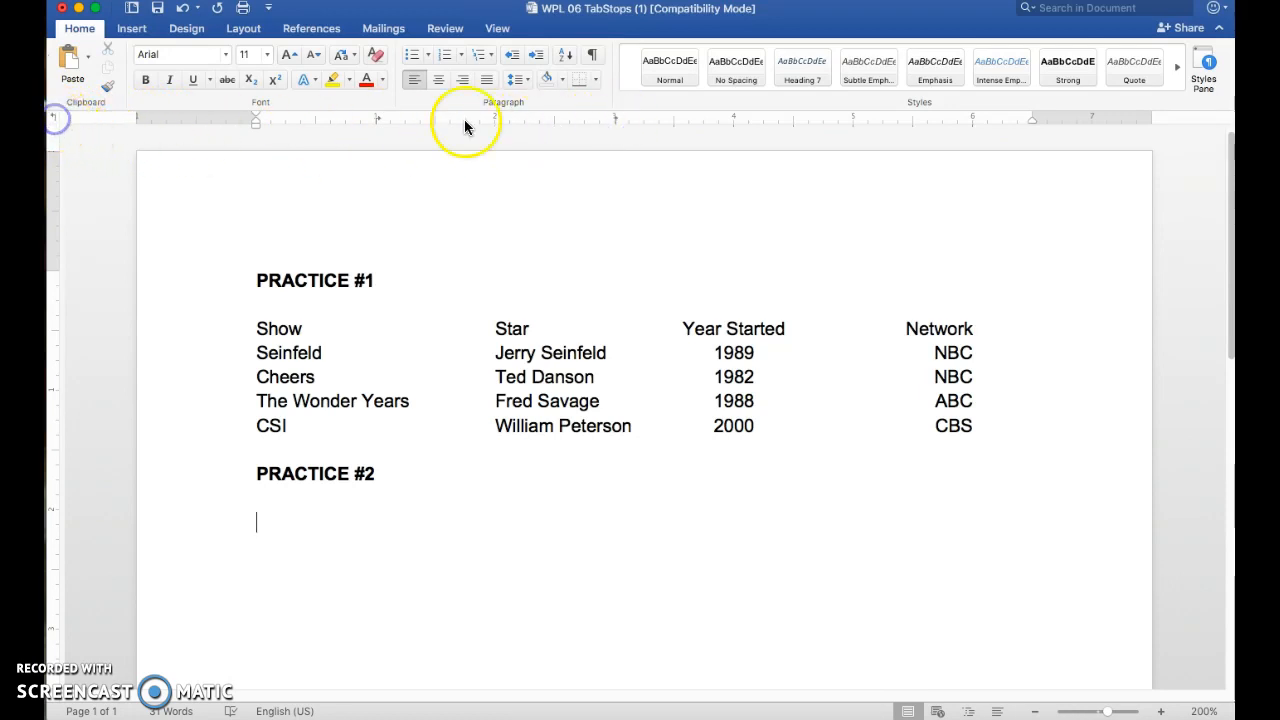
pyautogui.click(852, 121)
# Enter the tabbed headings Name, Age and City of Birth, and below them a first row with a person's first name, 37 and Dodge City, KS
pyautogui.press('Tab')
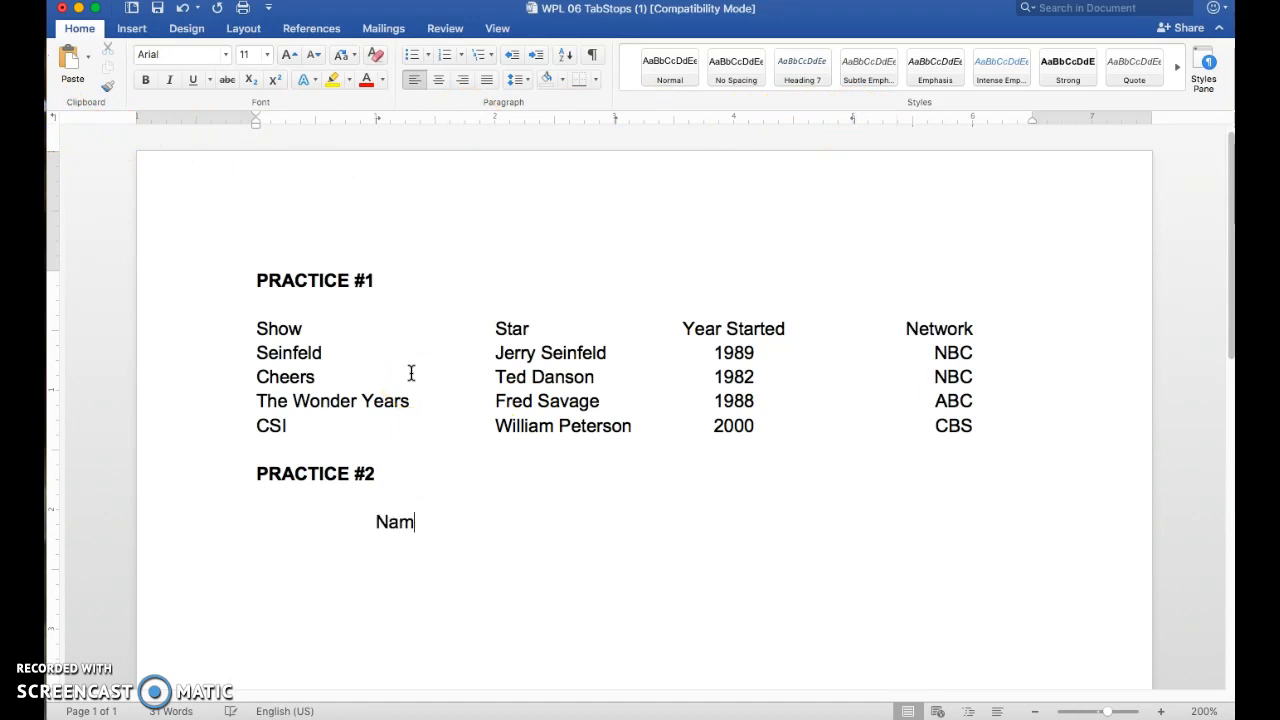
pyautogui.write('Name\tAge\tCity of Birth')
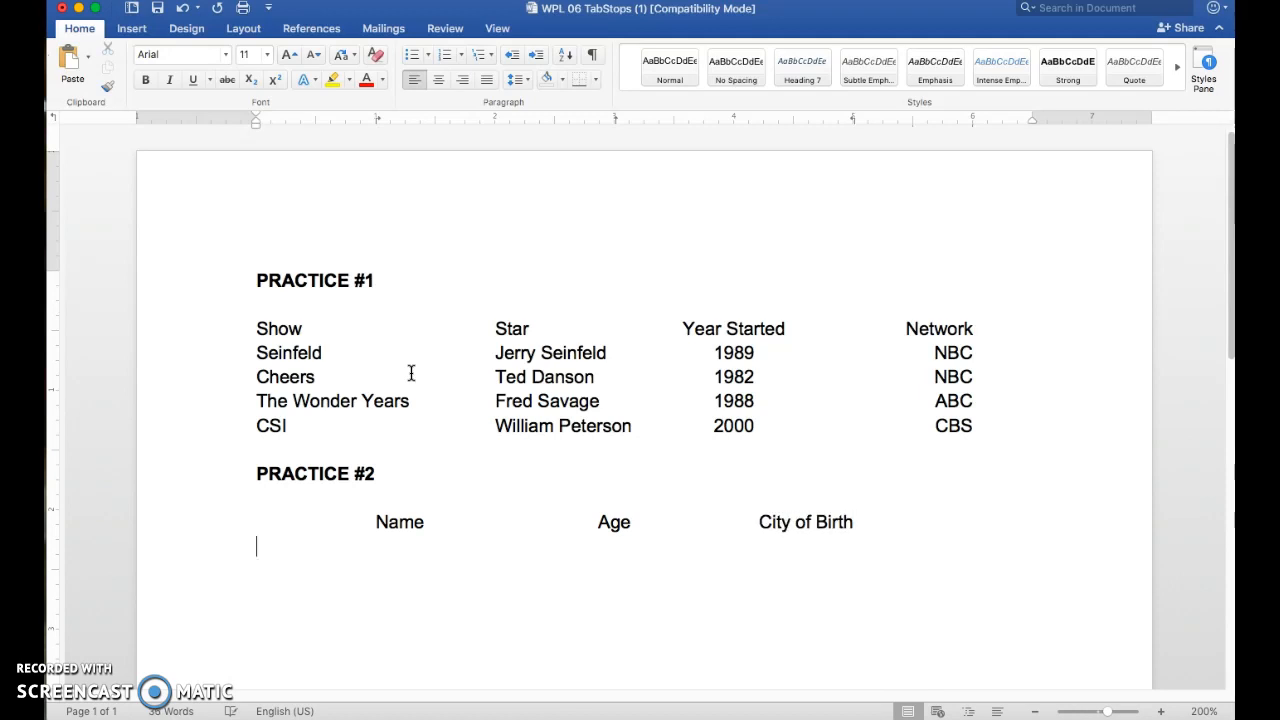
pyautogui.write('Tyler')
pyautogui.write('Wichita')
pyautogui.press('BackSpace')
pyautogui.press('BackSpace')
pyautogui.press('BackSpace')
pyautogui.press('BackSpace')
pyautogui.press('BackSpace')
pyautogui.press('BackSpace')
pyautogui.press('BackSpace')
pyautogui.write('Dodg')
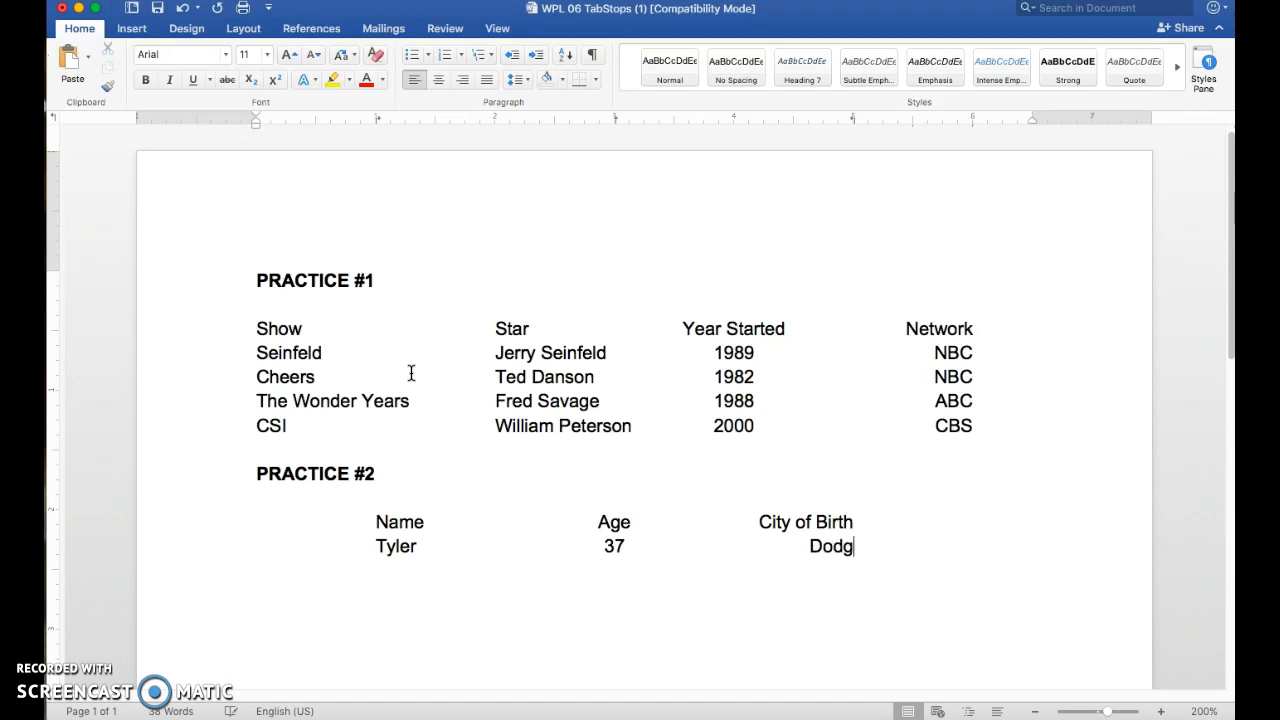
pyautogui.write('e City, KS')
# Add a second tabbed row with another person's first name, 38 and Wichita, KS
pyautogui.press('Return')
pyautogui.write('Sar')
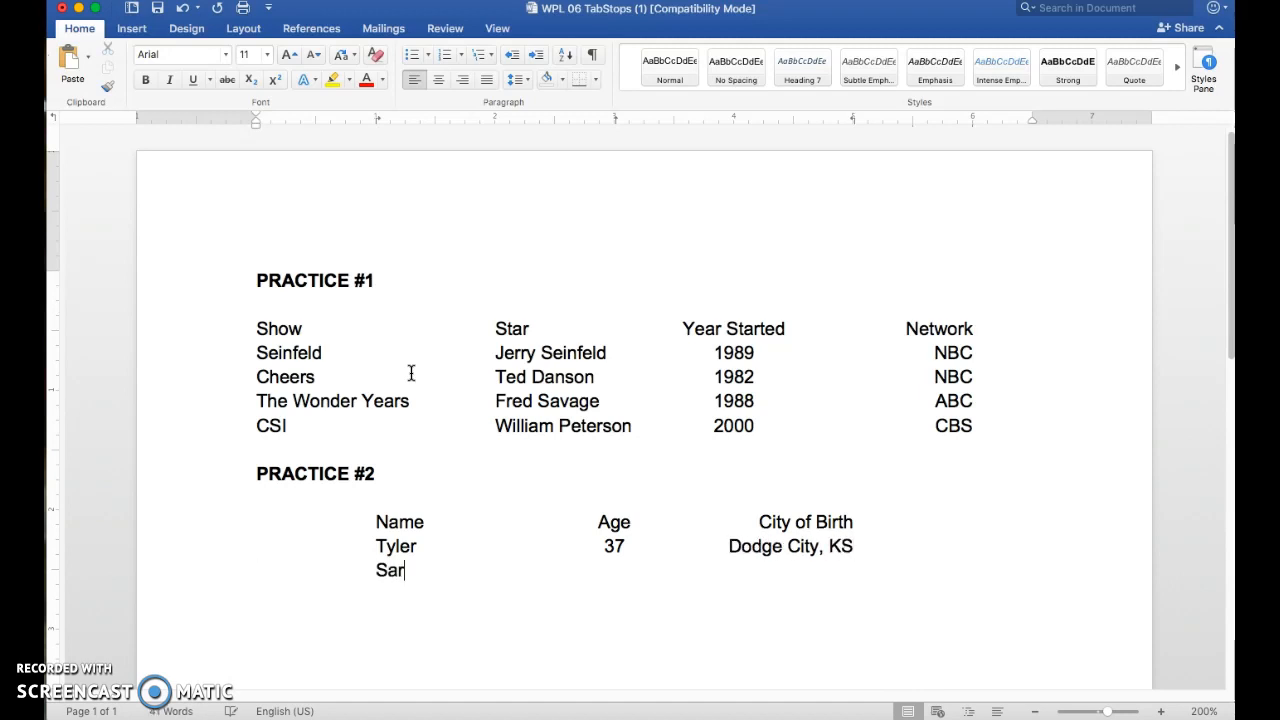
pyautogui.write('a\t38')
pyautogui.press('Tab')
pyautogui.write('Wichita, KS')
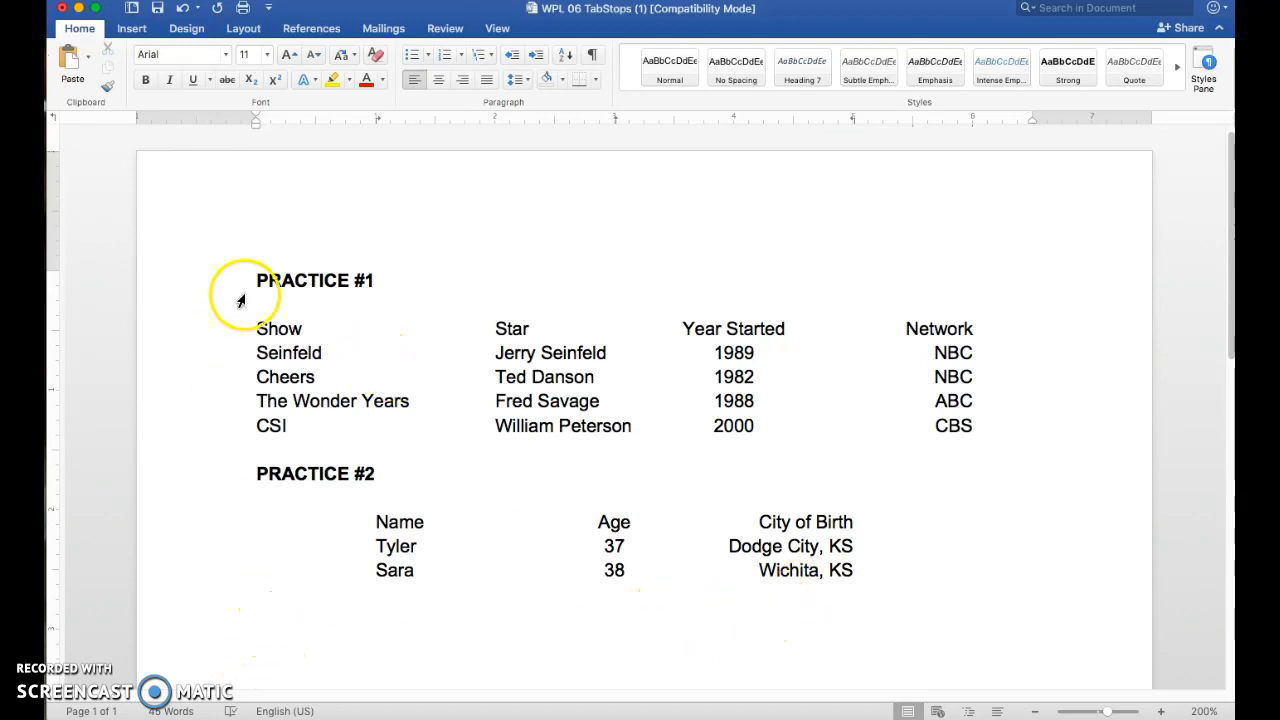
# Below the Practice #2 table, start a four-diamond bulleted list with "Mow the Lawn" and "Do the dishes"
pyautogui.click(427, 56)
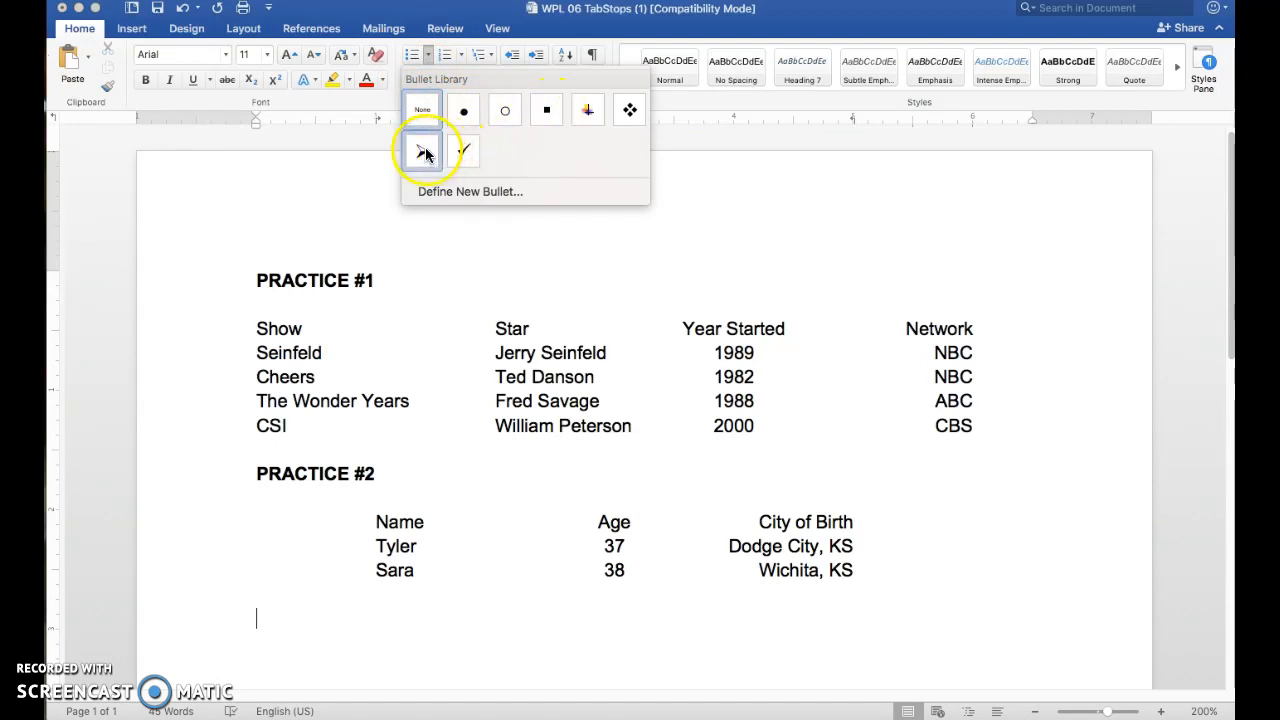
pyautogui.click(628, 112)
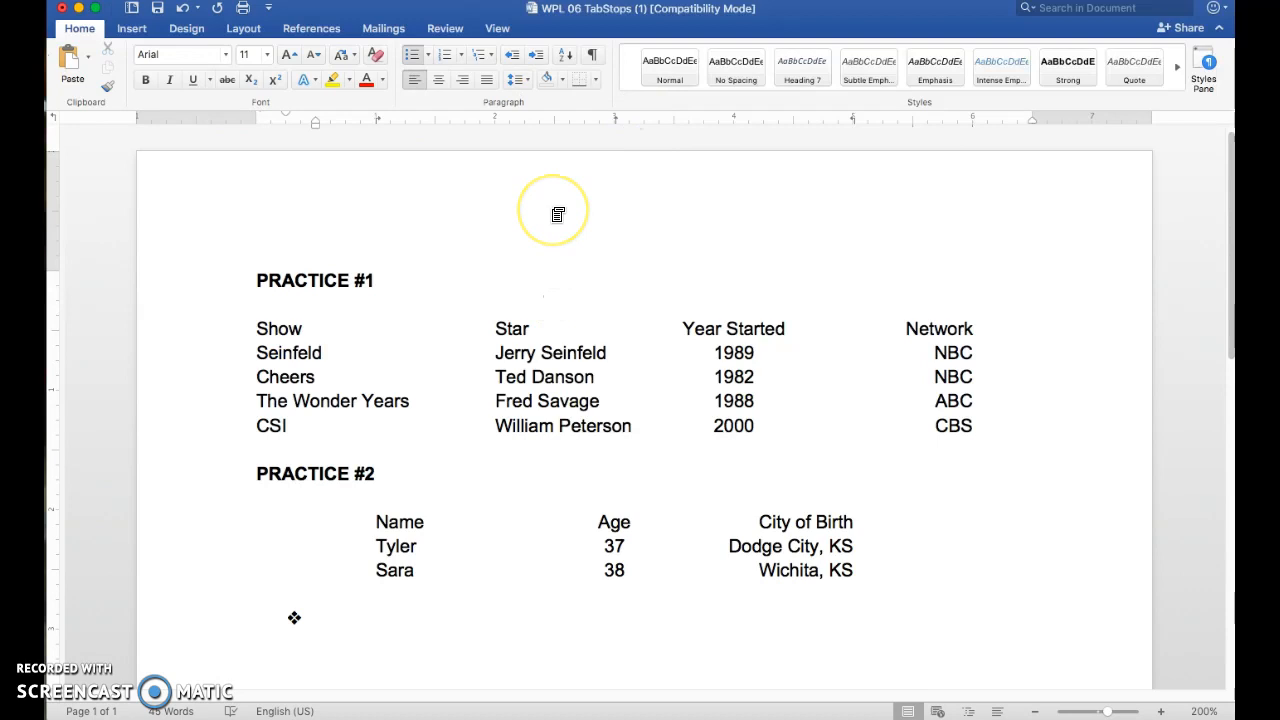
pyautogui.write('M')
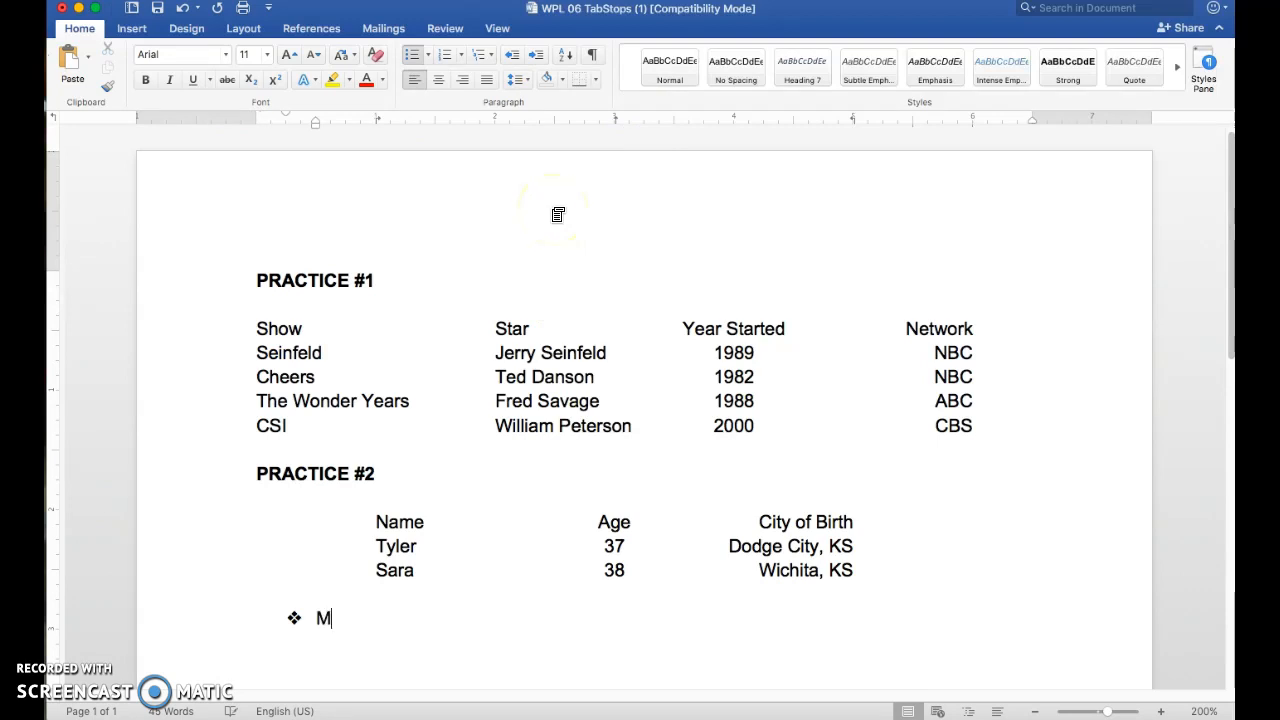
pyautogui.write('ow the Lawn')
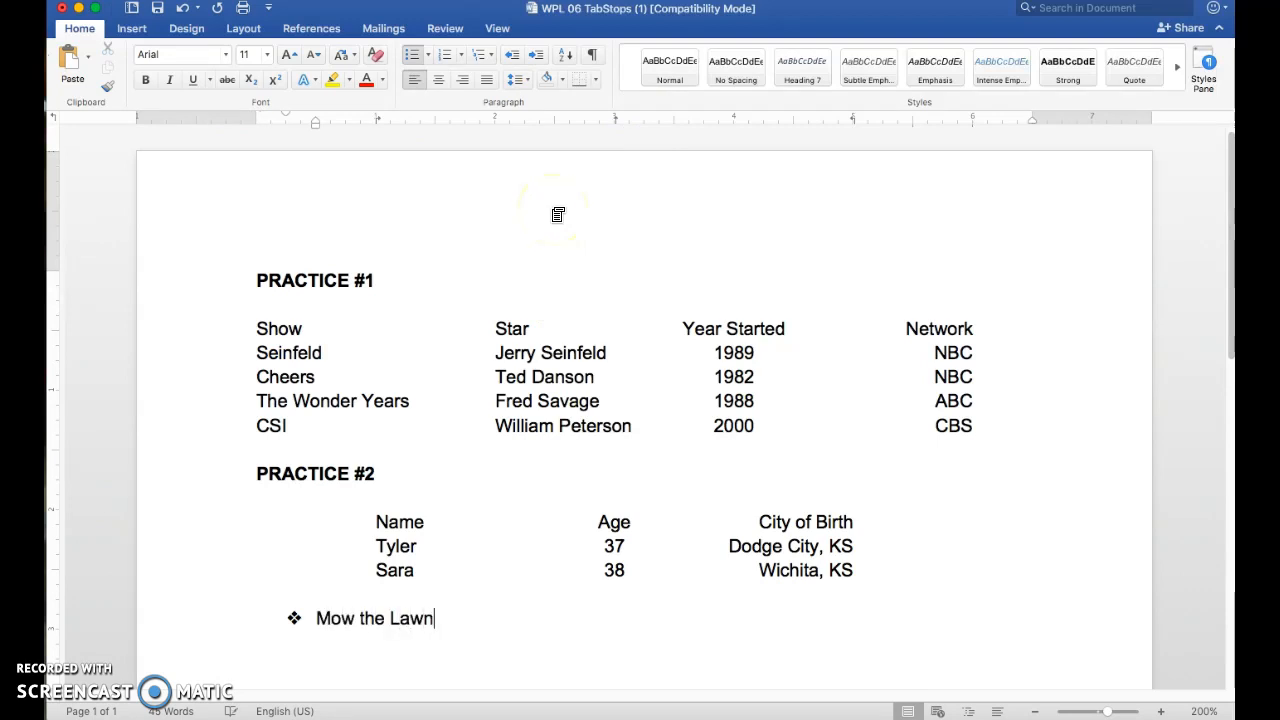
pyautogui.press('Return')
pyautogui.write('Do the ')
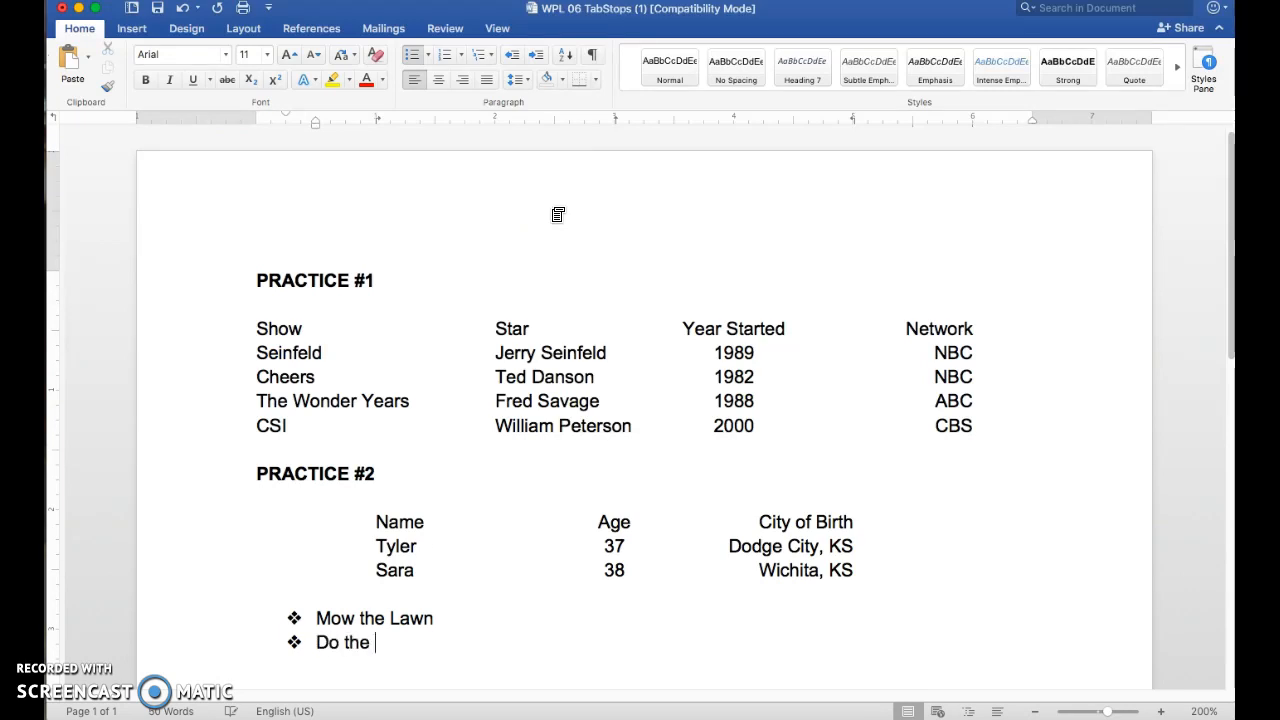
pyautogui.write('dishes')
# Add the indented sub-bullet "Handwash the good china" beneath "Do the dishes"
pyautogui.press('Return')
pyautogui.scroll(-5, 558, 214)
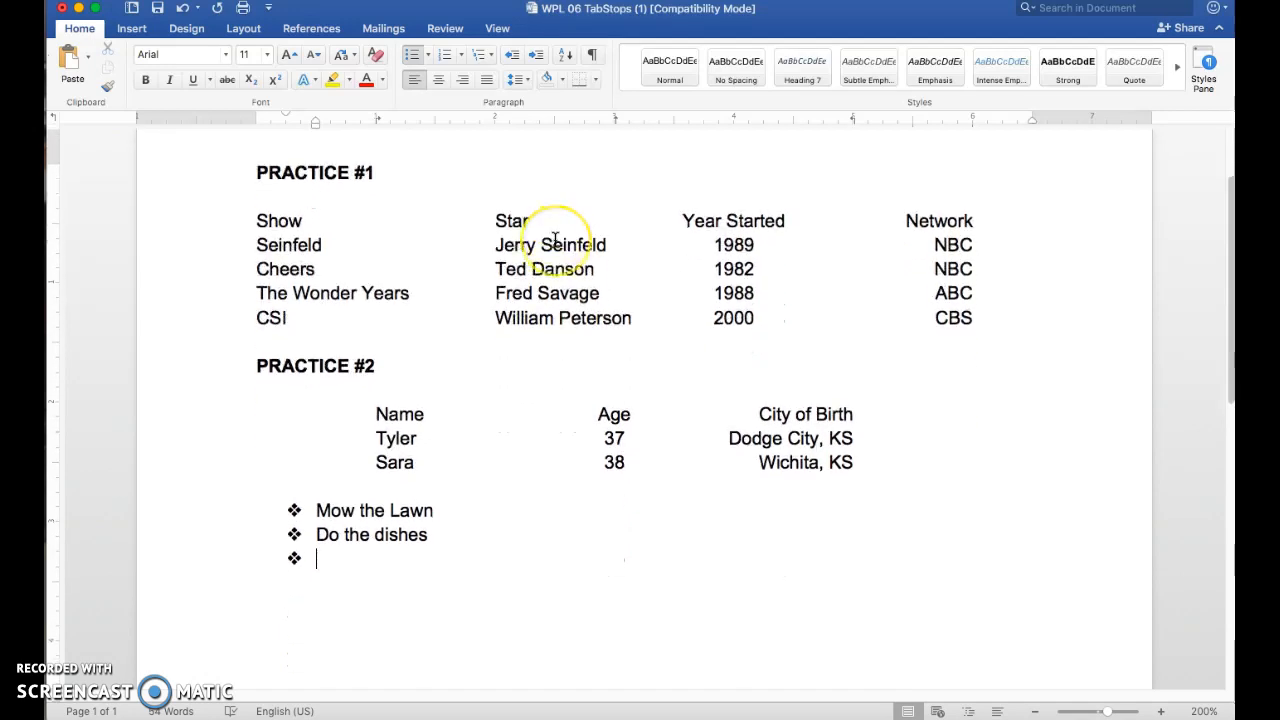
pyautogui.press('Tab')
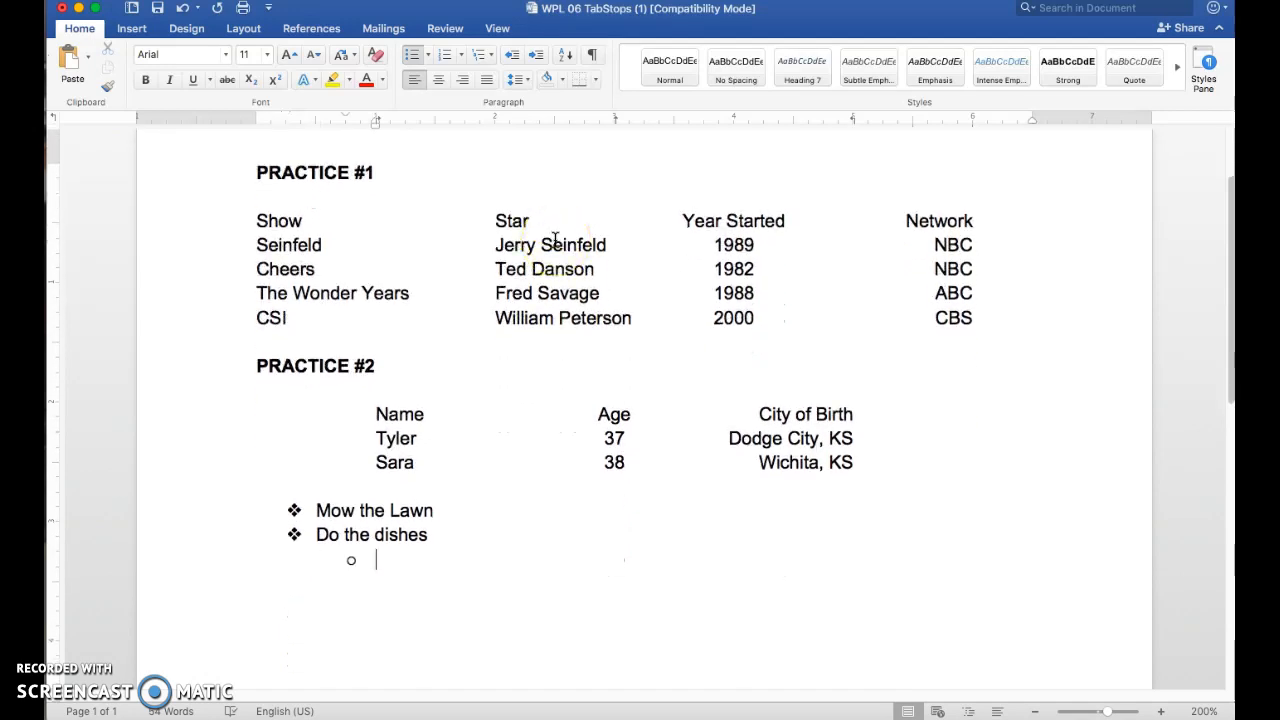
pyautogui.write('Hand')
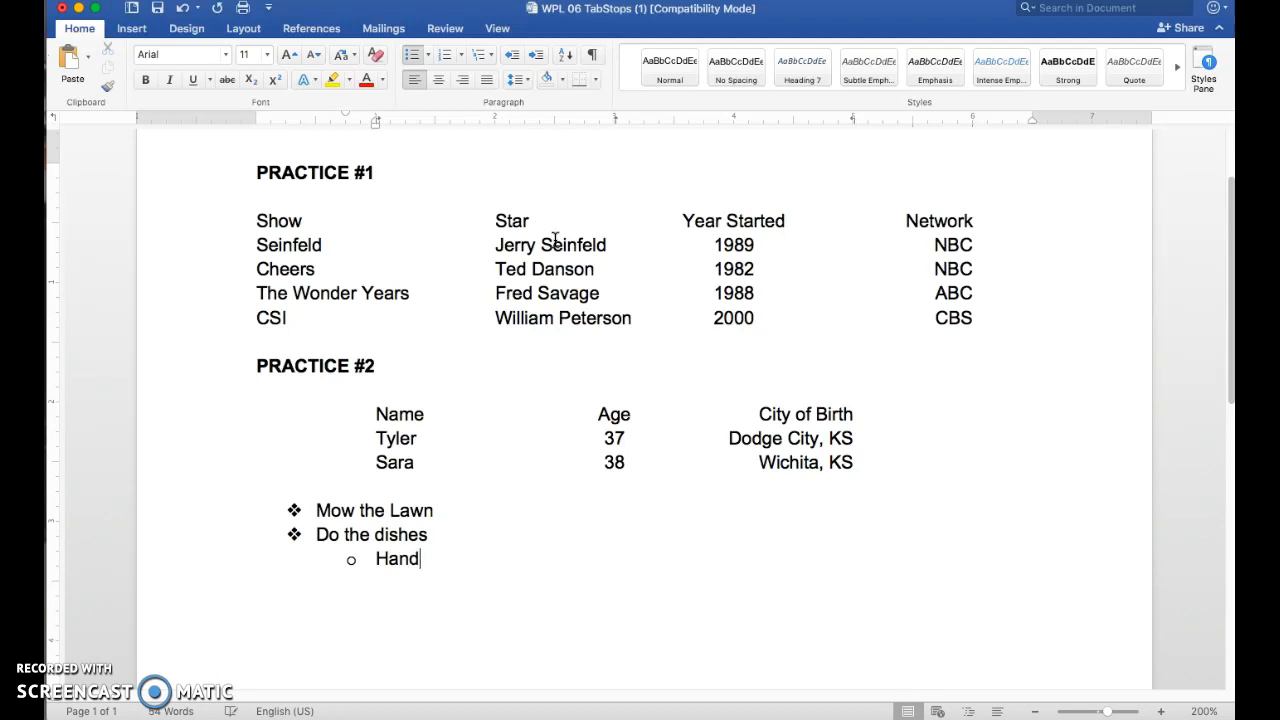
pyautogui.write('wash the good china')
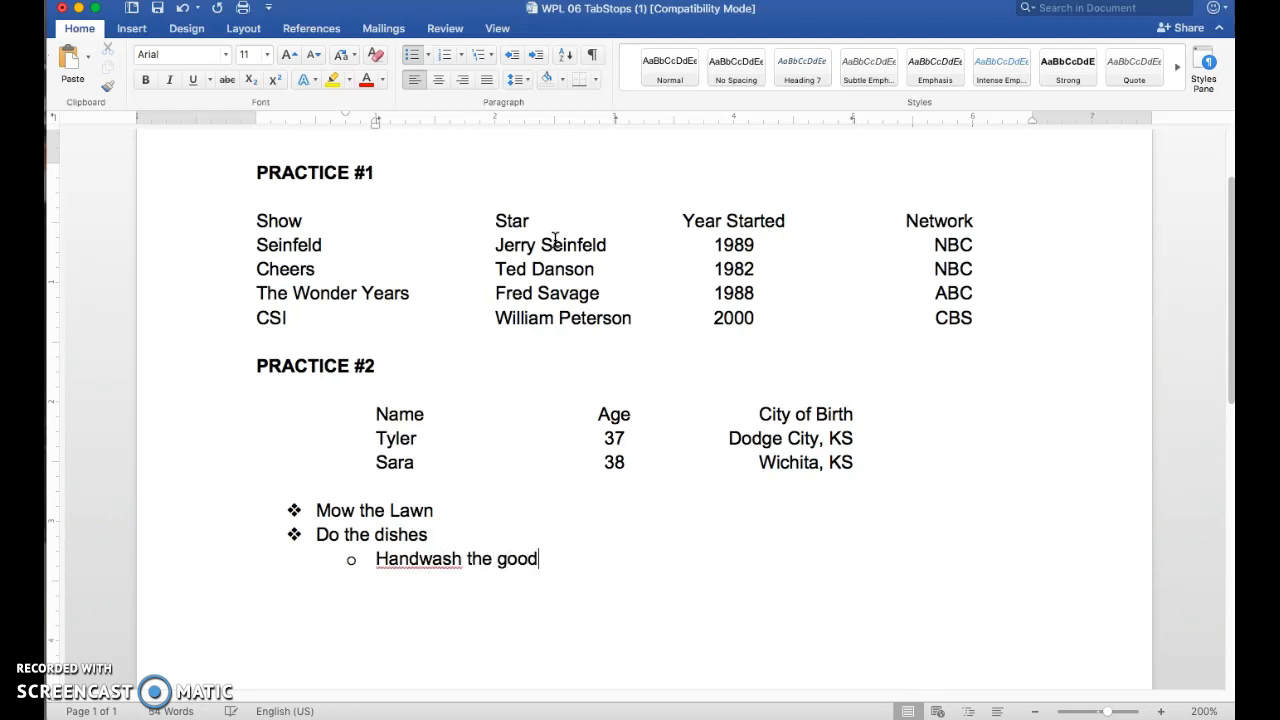
# Return to the first bullet level, add "Sweep the floors" and end the bulleted list
pyautogui.press('Return')
pyautogui.hotkey('shift', 'Tab')
pyautogui.press('Tab')
pyautogui.hotkey('shift', 'Tab')
pyautogui.write('Sweep the floors')
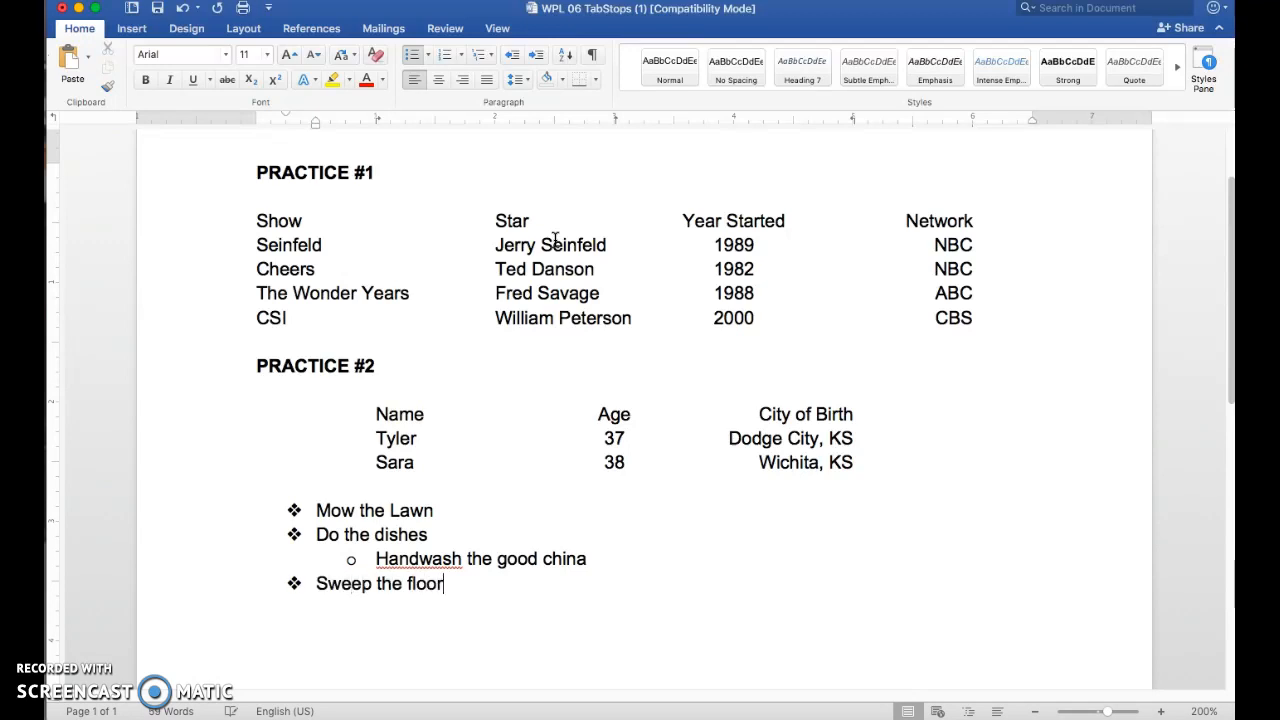
pyautogui.press('Return')
pyautogui.press('Return')
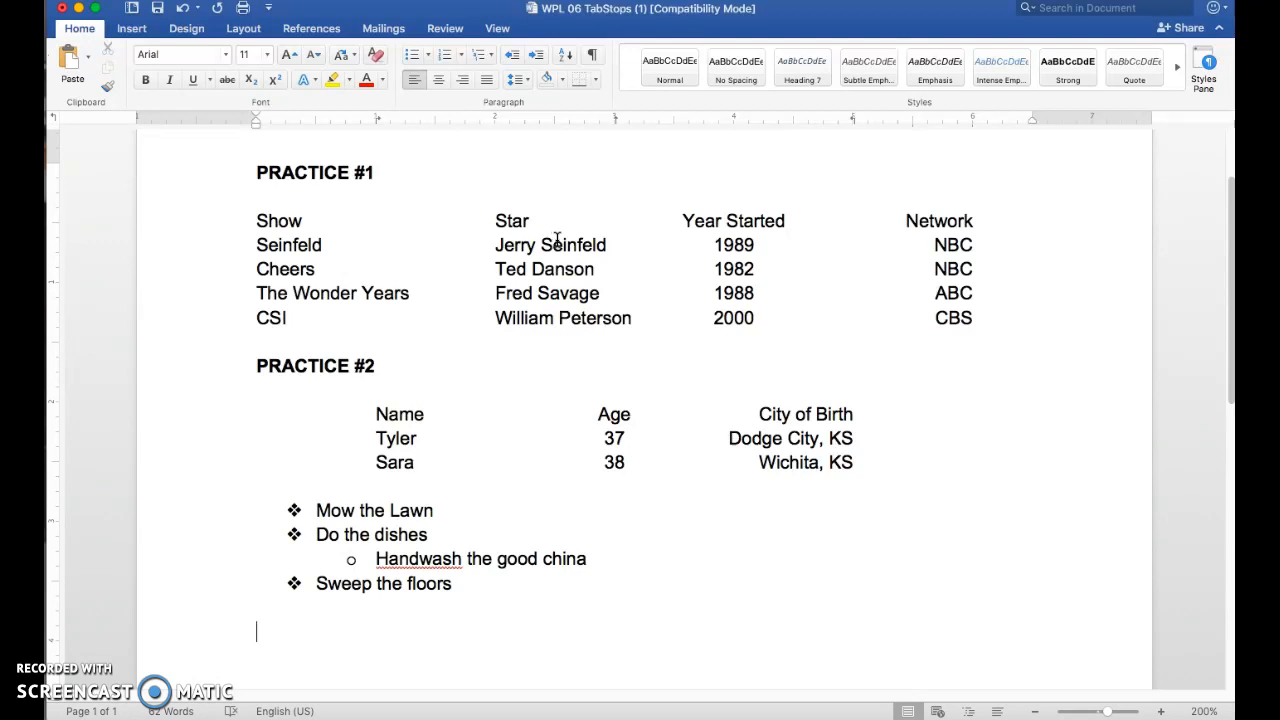
# Start a numbered list in the 1) 2) 3) style with "Derby Middle School" and its indented sub-item "Bulldogs"
pyautogui.click(512, 199)
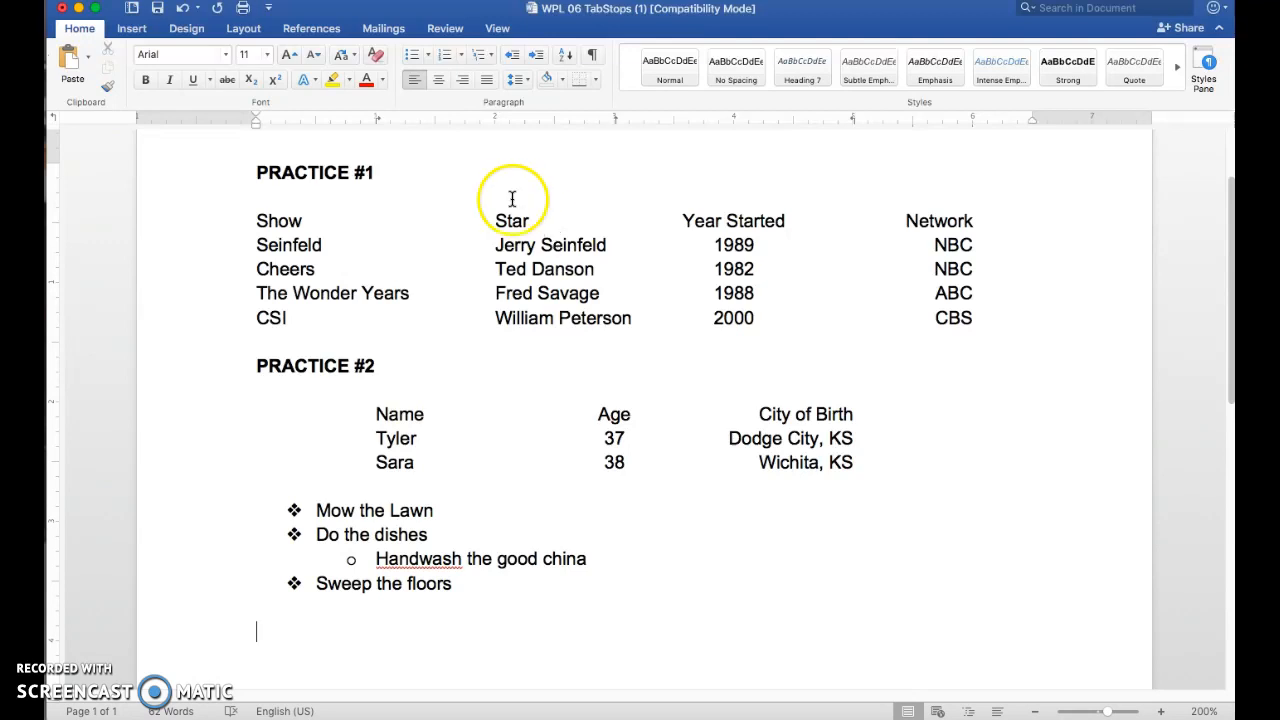
pyautogui.click(461, 56)
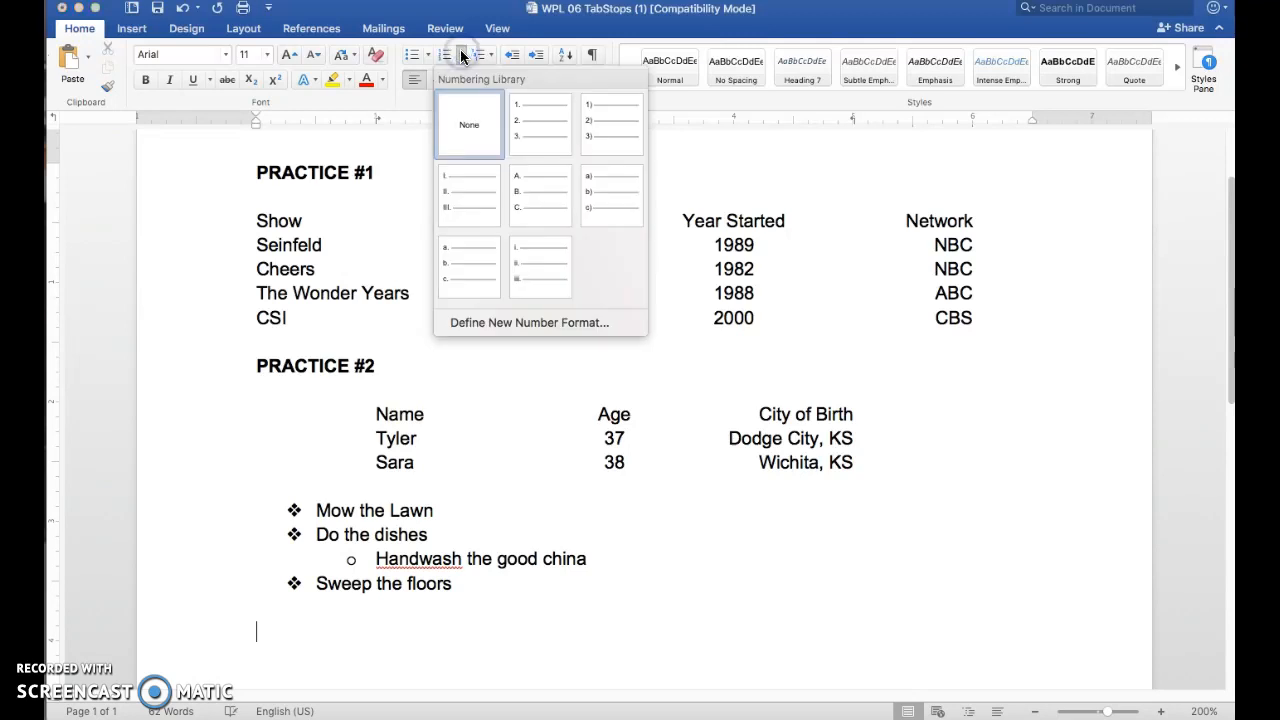
pyautogui.click(606, 129)
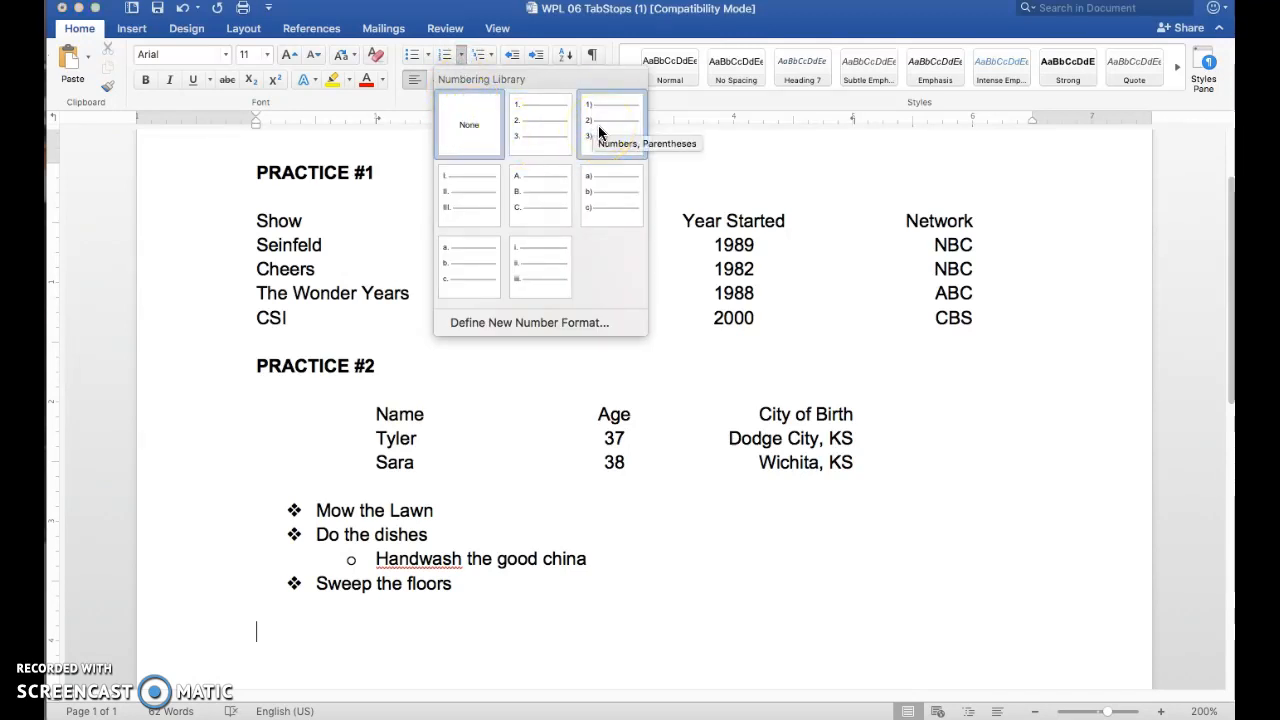
pyautogui.click(600, 130)
pyautogui.write('Derby Middle School')
pyautogui.press('Return')
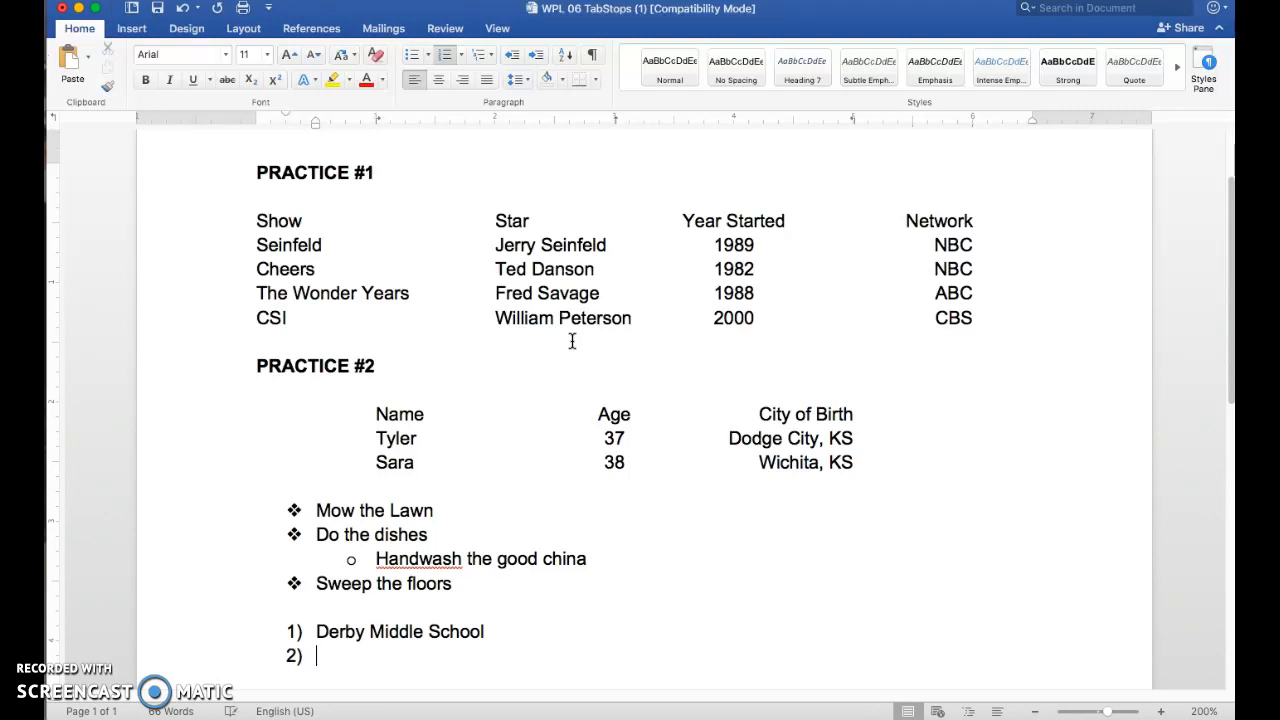
pyautogui.press('Tab')
pyautogui.write('Bulldogs')
# Add "Derby North Middle" as the second main numbered item with the indented sub-item "Falcons"
pyautogui.press('Return')
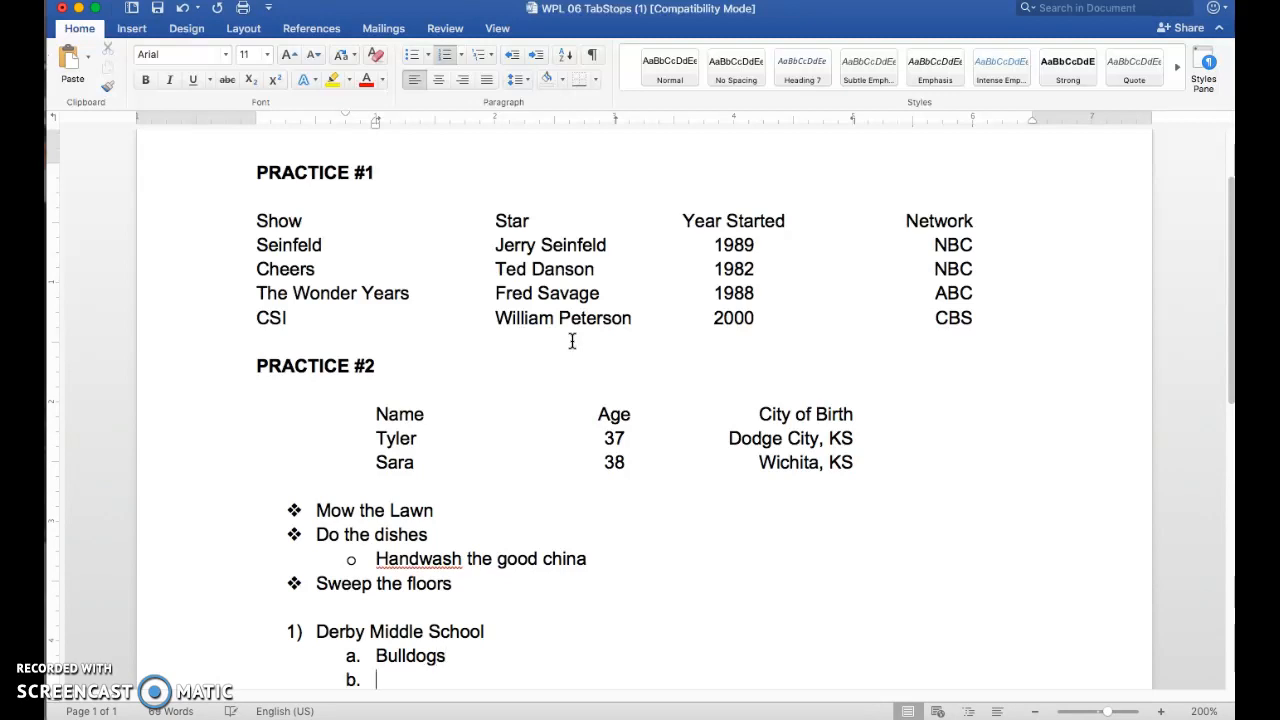
pyautogui.hotkey('shift', 'Tab')
pyautogui.write('Derby North Middle')
pyautogui.press('Return')
pyautogui.press('Tab')
pyautogui.write('Falcons')
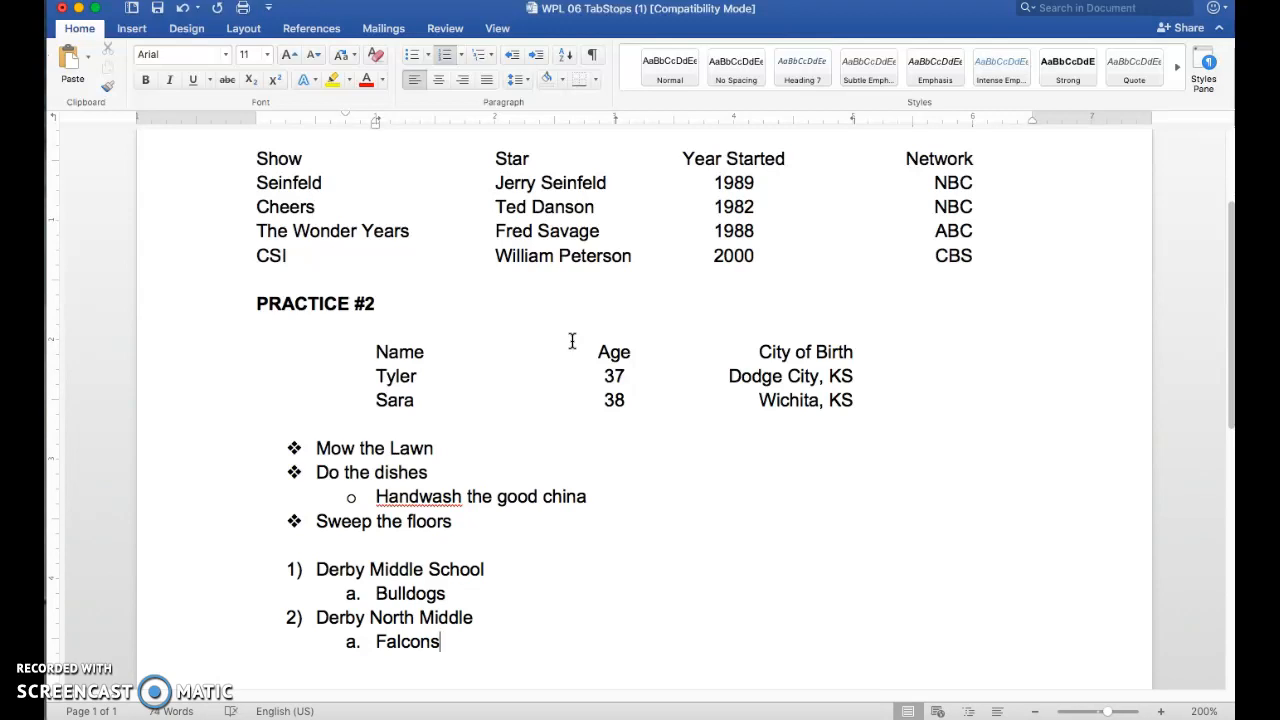